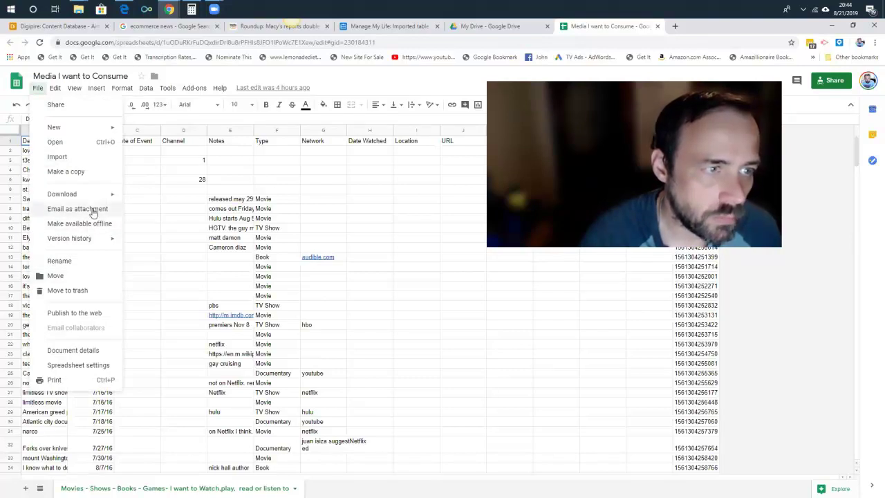
# - Download the current sheet as a comma-separated values file into the desktop6122019 folder
pyautogui.moveTo(93, 195)
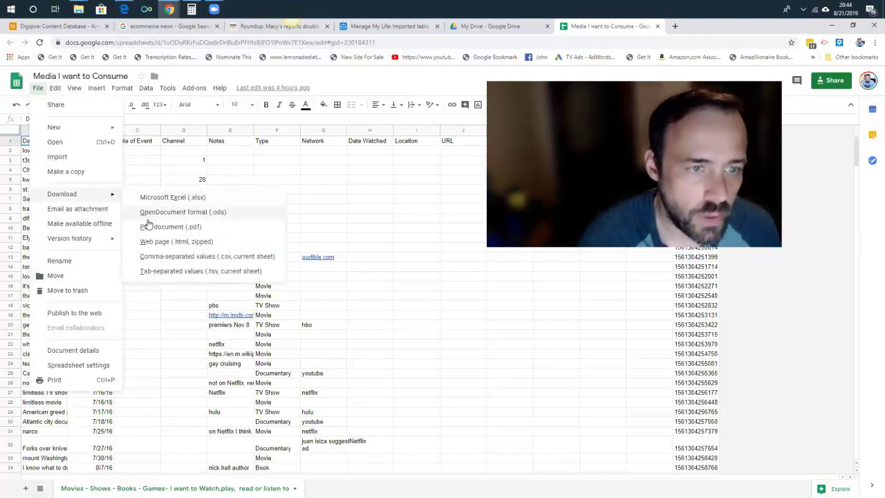
pyautogui.click(164, 256)
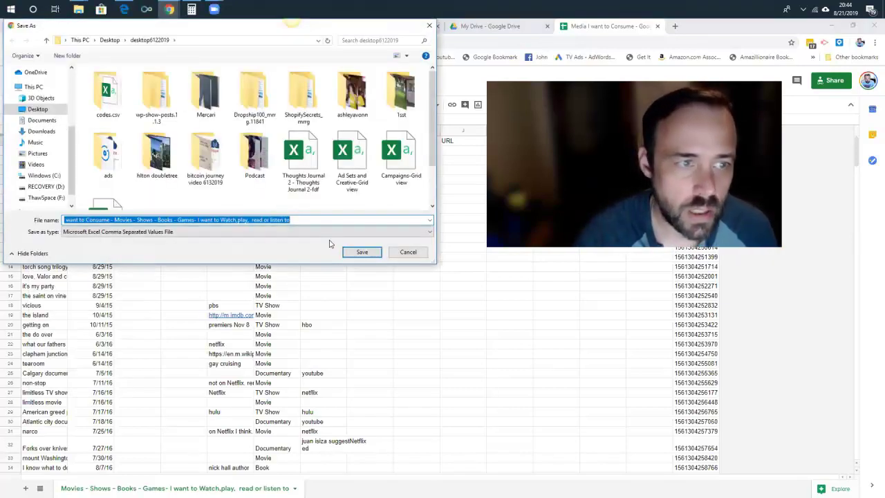
pyautogui.click(349, 256)
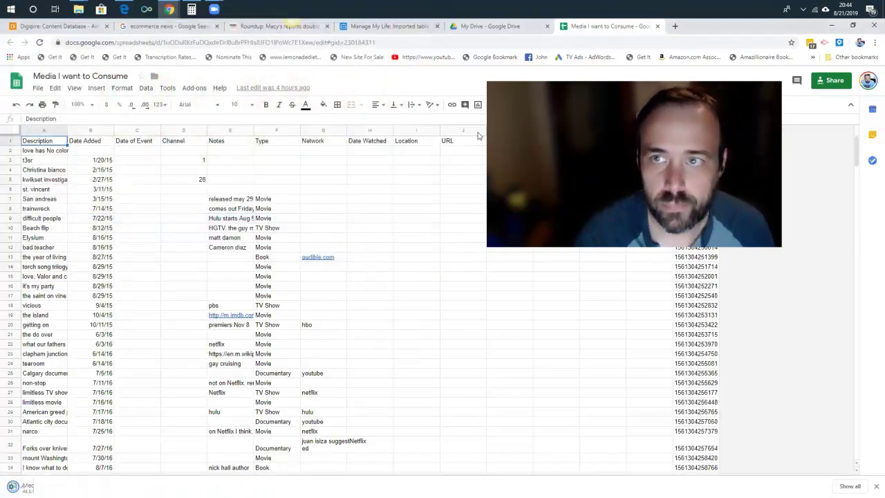
# - Open a blank browser tab, then switch to Airtable's Manage My Life base and create an empty table there
pyautogui.click(675, 28)
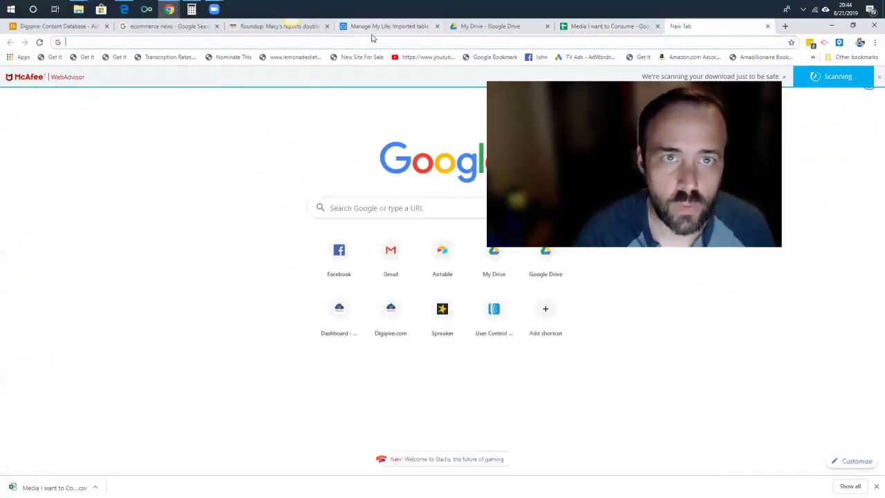
pyautogui.click(371, 31)
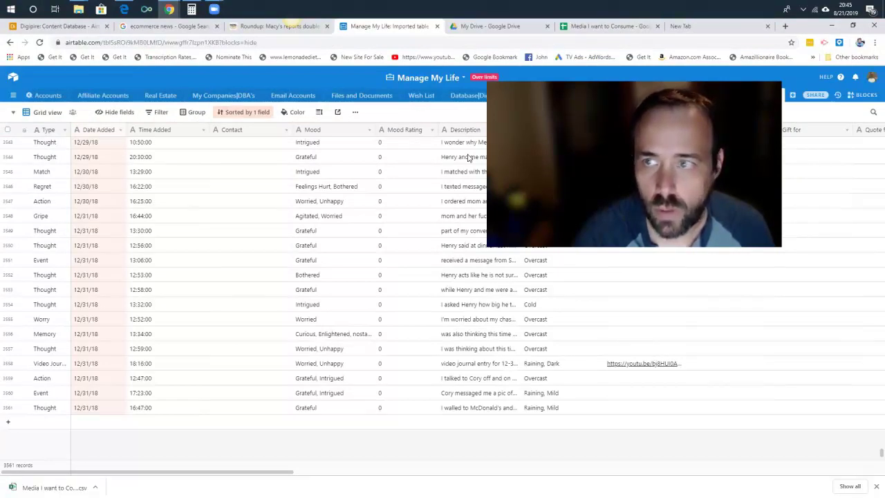
pyautogui.click(792, 97)
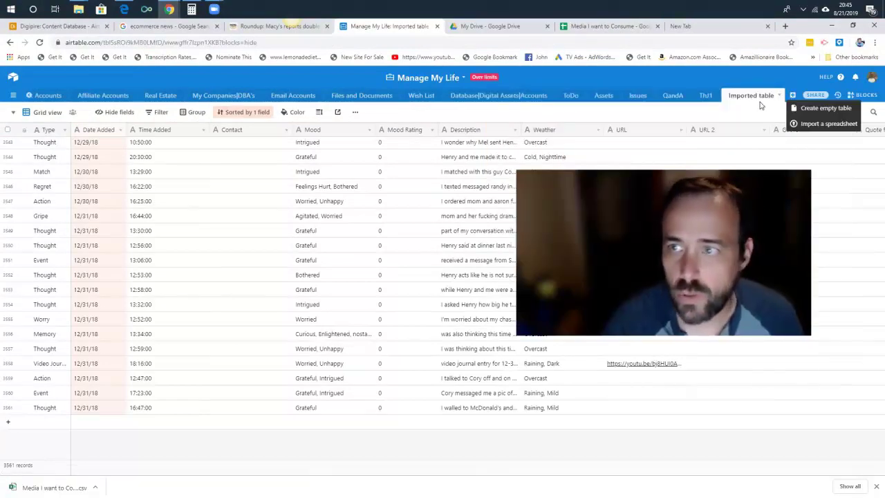
pyautogui.click(822, 109)
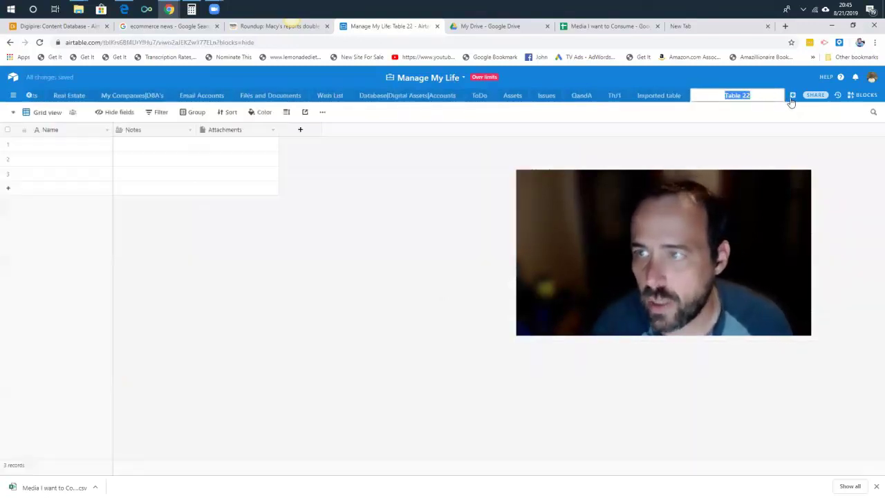
# - Import the downloaded Media I want to Consume CSV file as a new table and check its records through to the last row
pyautogui.click(792, 97)
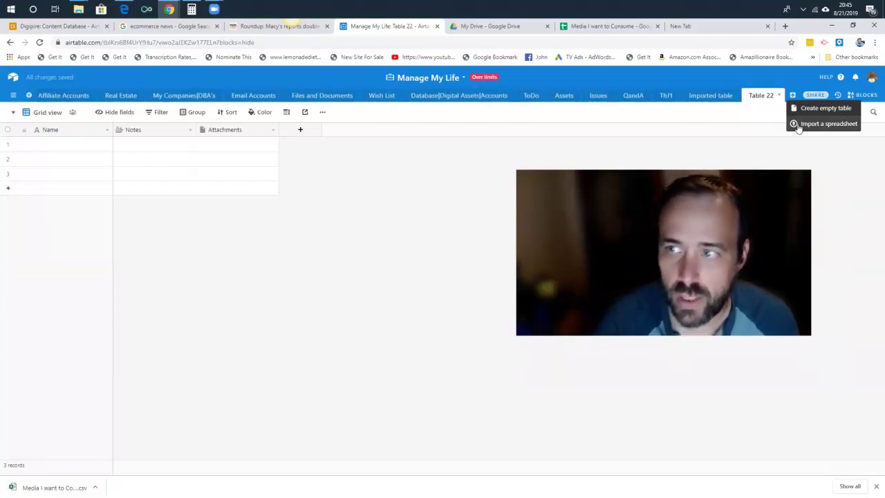
pyautogui.click(798, 125)
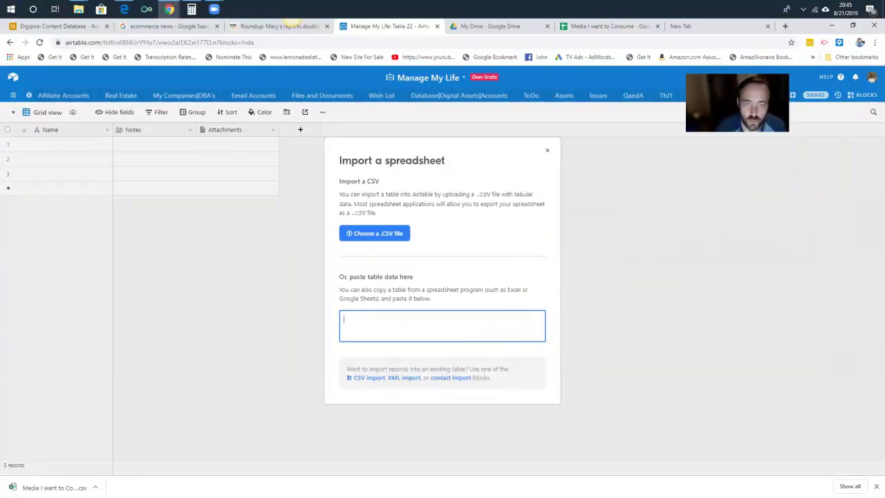
pyautogui.click(384, 236)
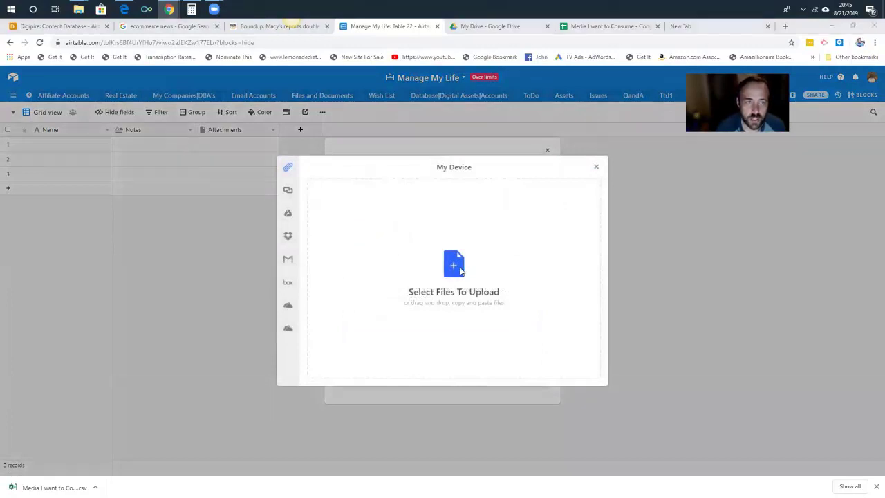
pyautogui.click(456, 266)
pyautogui.doubleClick(315, 167)
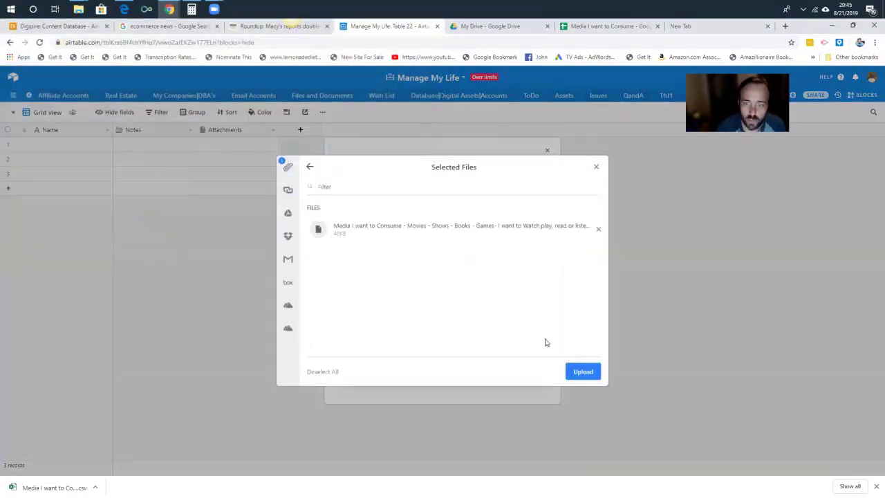
pyautogui.click(572, 367)
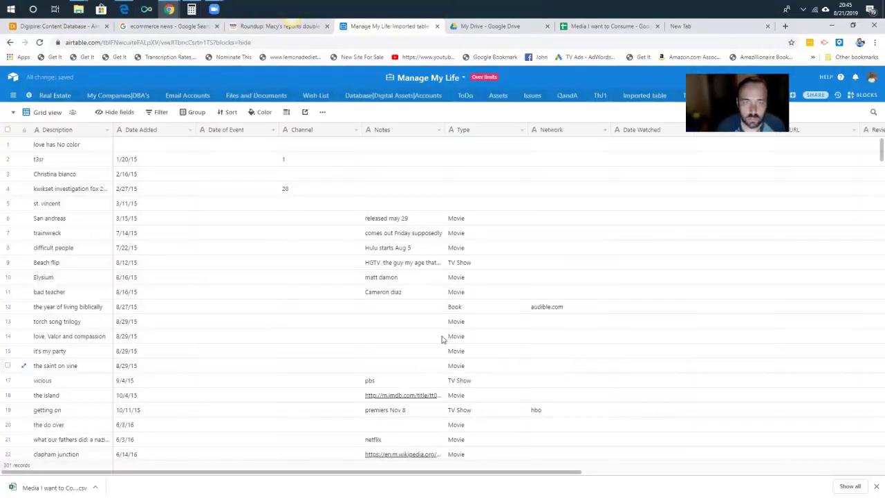
pyautogui.scroll(-5, 871, 166)
pyautogui.scroll(-20, 871, 166)
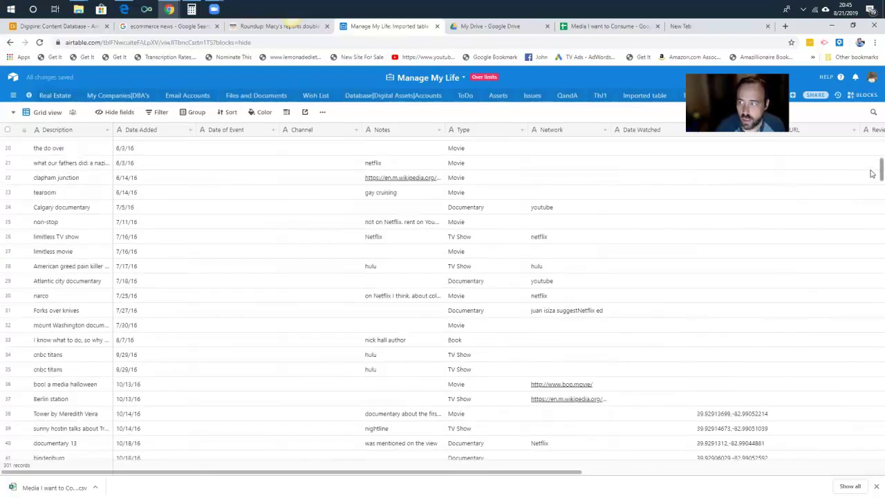
pyautogui.scroll(-20, 871, 376)
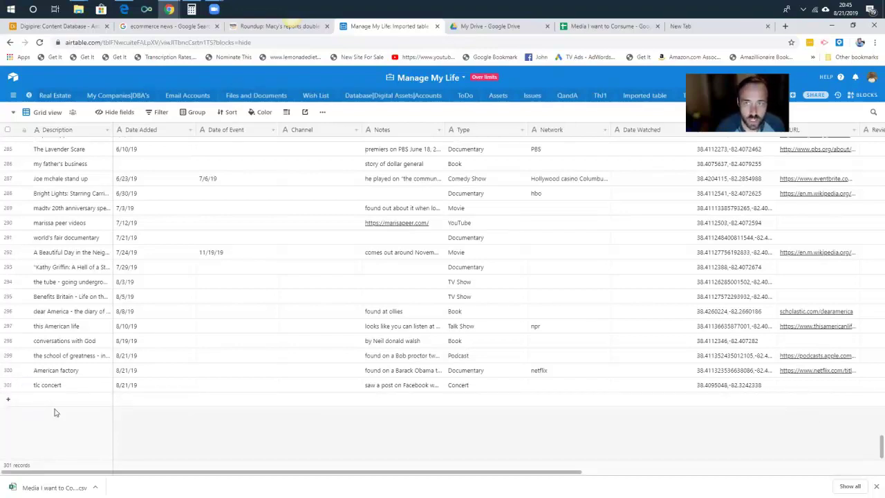
# - Open the Zapier dashboard in the blank browser tab
pyautogui.click(700, 29)
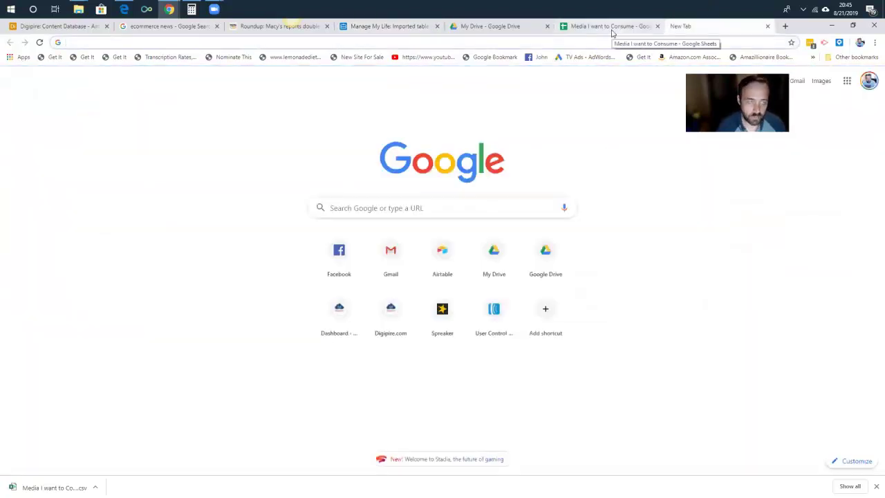
pyautogui.write('zap')
pyautogui.press('Return')
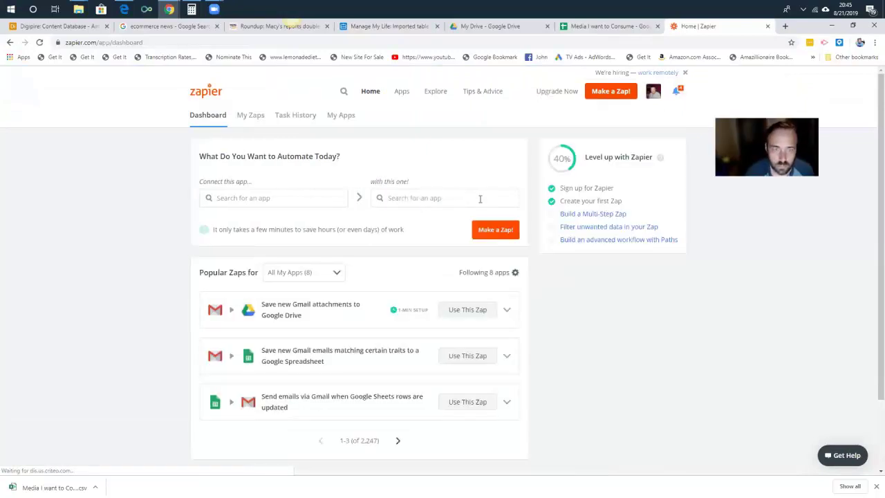
# - Choose Google Sheets as the app to connect and Airtable as the app it connects with
pyautogui.click(284, 200)
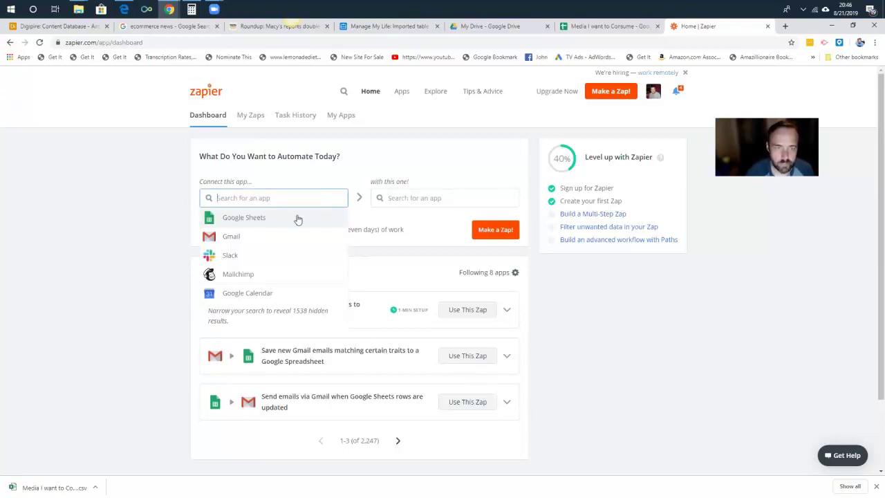
pyautogui.click(297, 218)
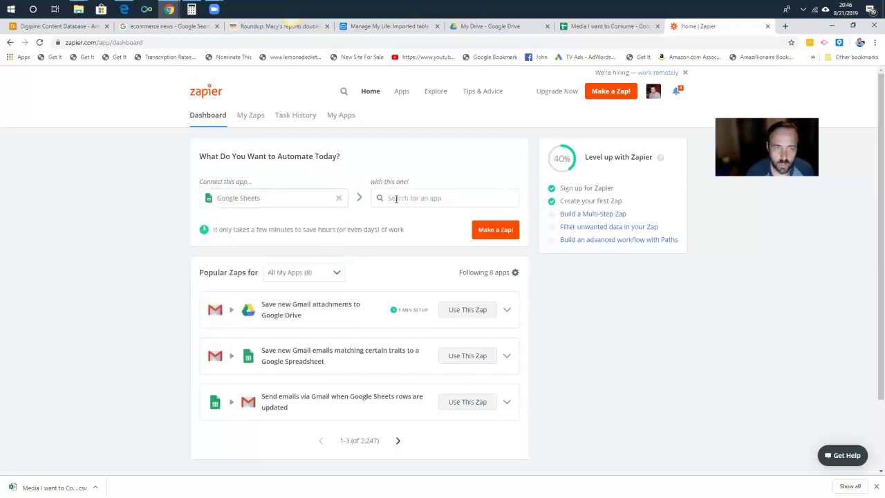
pyautogui.click(398, 198)
pyautogui.write('air')
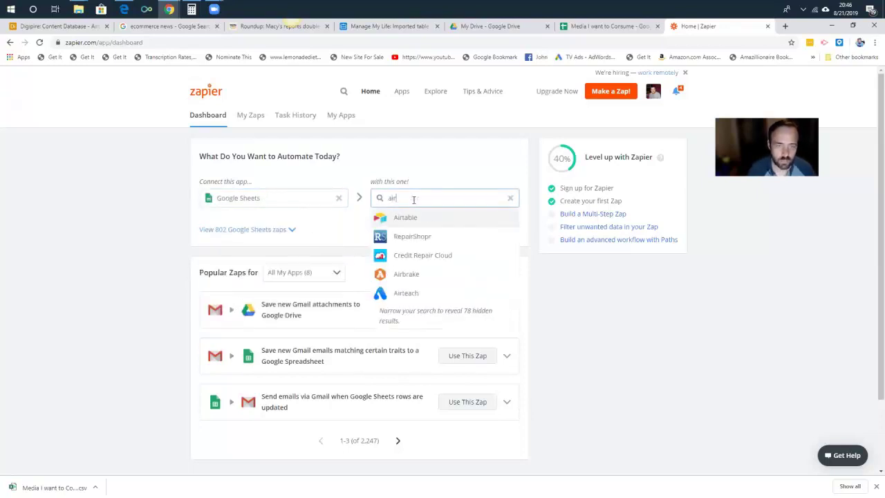
pyautogui.click(415, 219)
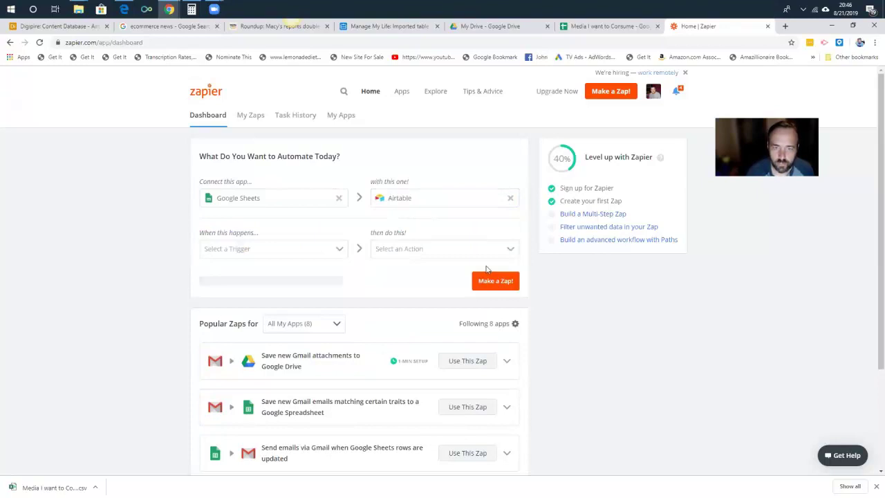
# - Set the trigger to New or Updated Spreadsheet Row and the action to Create Record, and start setting up this Zap
pyautogui.click(340, 251)
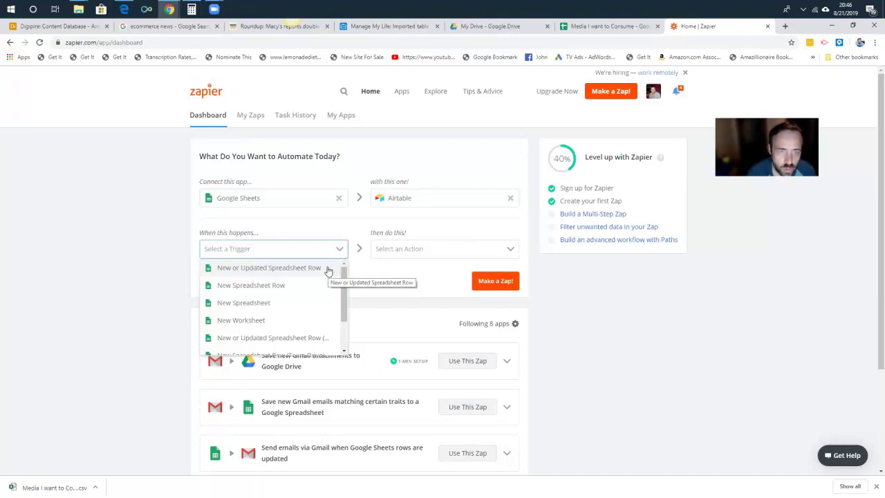
pyautogui.click(326, 269)
pyautogui.click(480, 256)
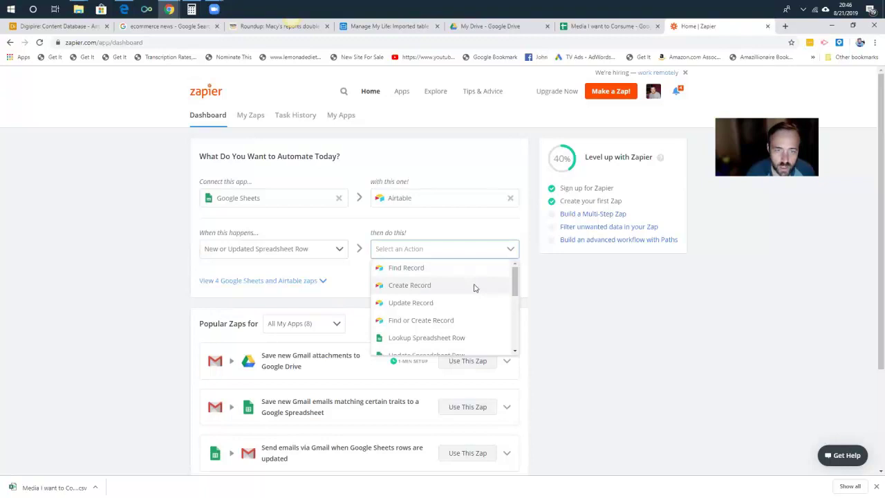
pyautogui.click(474, 285)
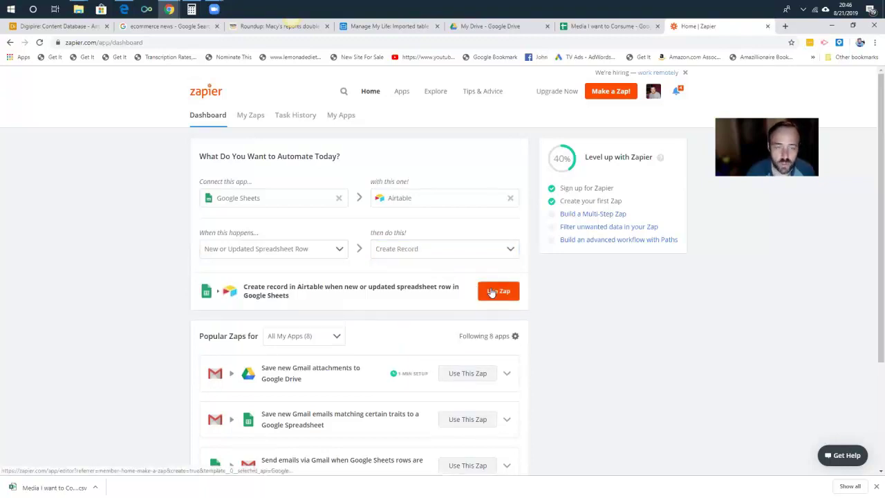
pyautogui.click(492, 292)
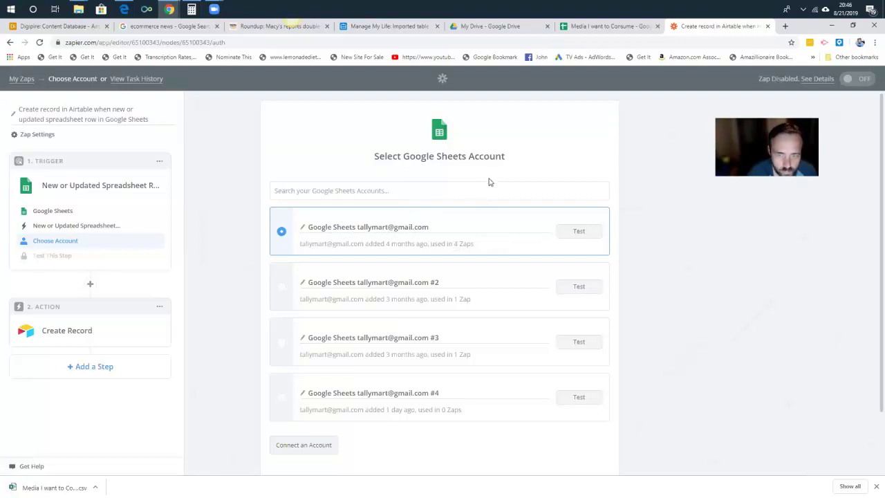
# - Test the first listed Google Sheets account and save it as the trigger's account
pyautogui.click(369, 229)
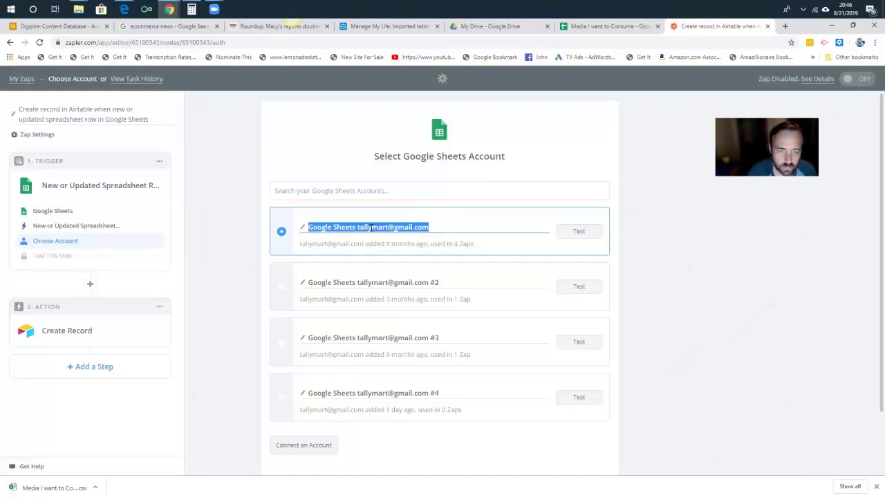
pyautogui.click(580, 231)
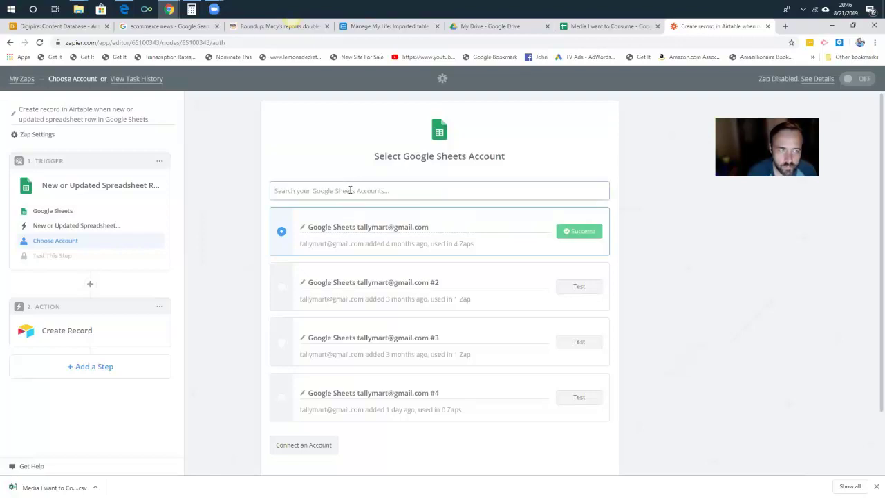
pyautogui.scroll(-2, 401, 269)
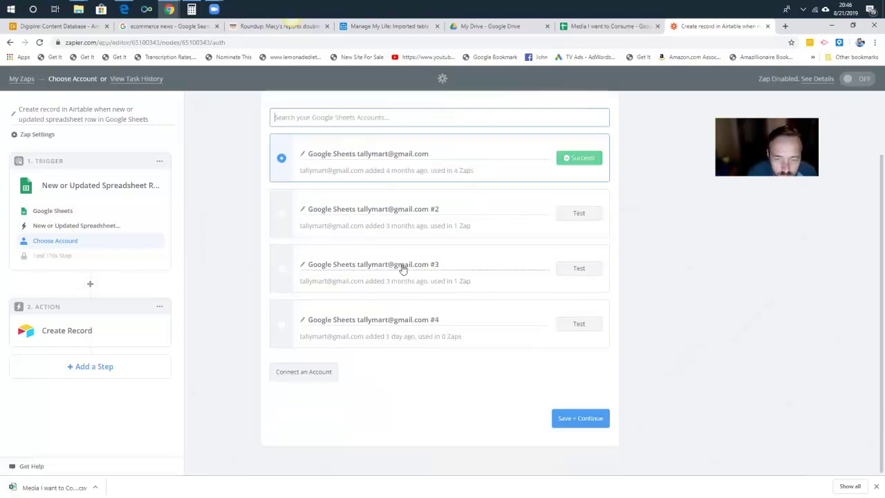
pyautogui.click(579, 419)
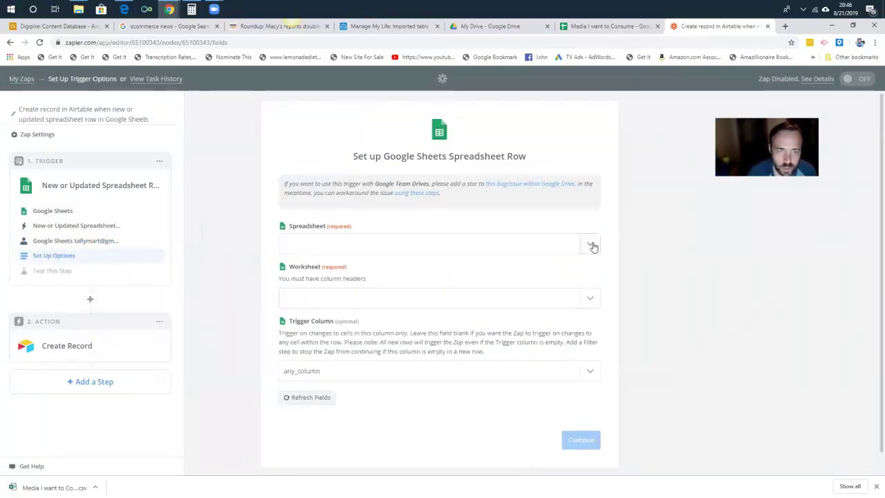
# - Set the trigger's spreadsheet to Media I want to Consume and its worksheet to Movies - Shows - Books - Games- I want to Watch,play, read or listen to
pyautogui.click(592, 246)
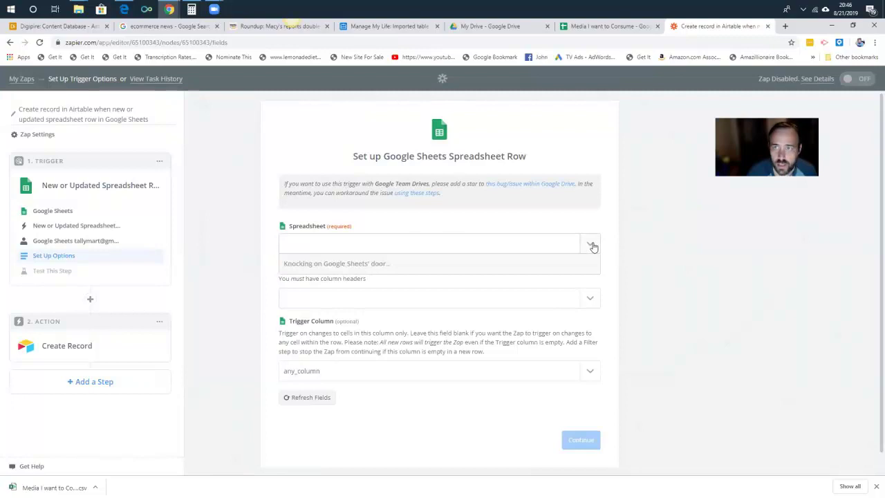
pyautogui.click(440, 244)
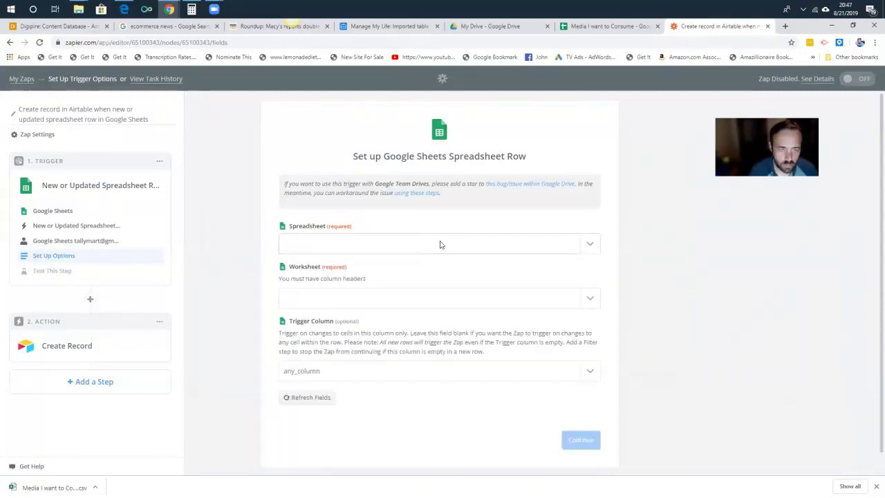
pyautogui.click(429, 246)
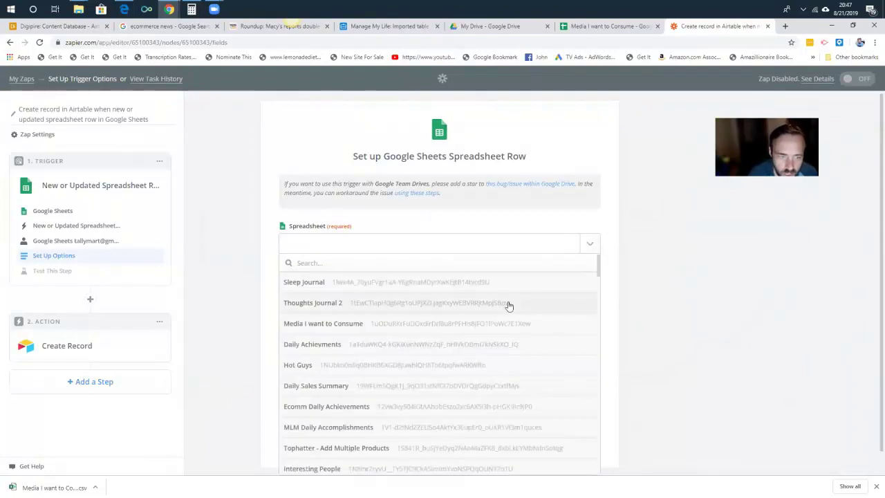
pyautogui.click(493, 322)
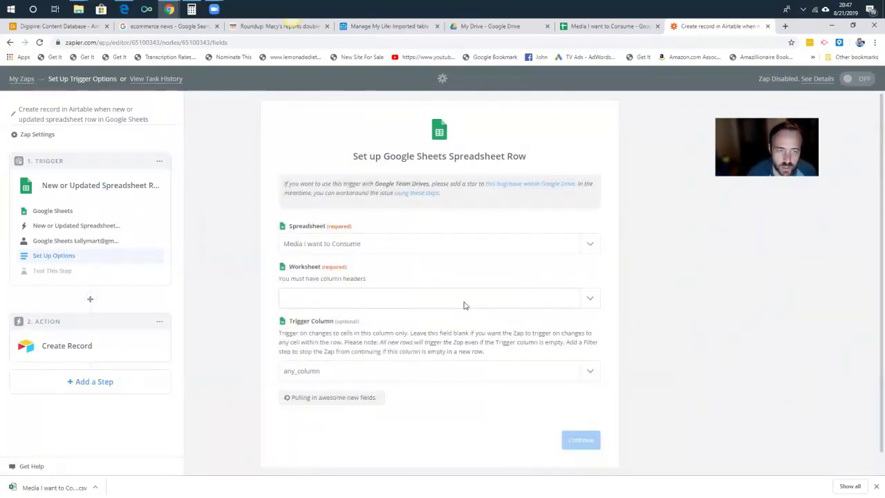
pyautogui.click(591, 302)
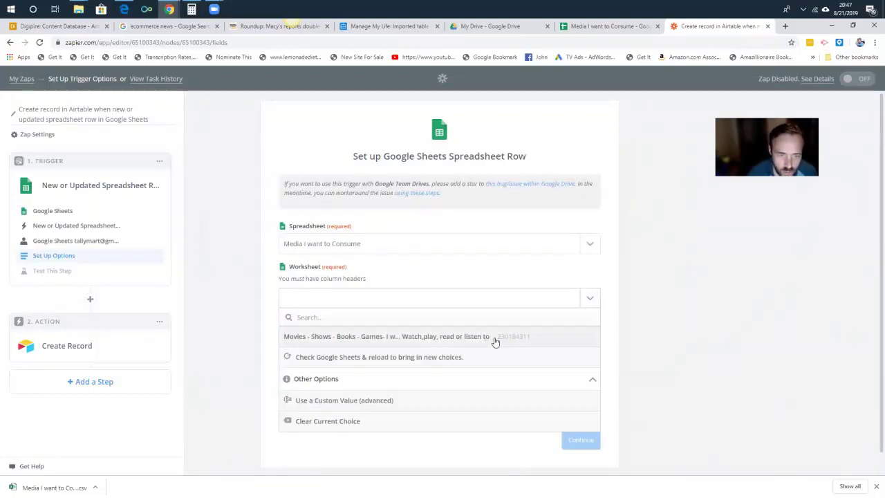
pyautogui.click(495, 337)
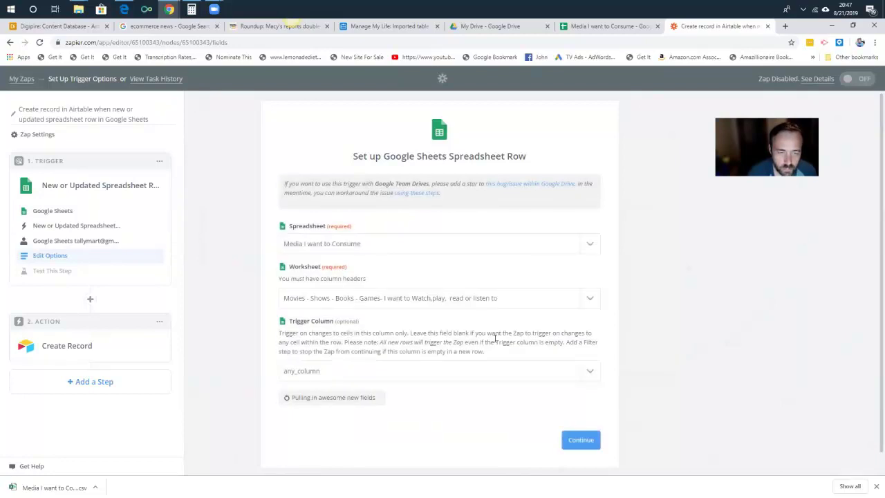
pyautogui.scroll(-1, 515, 342)
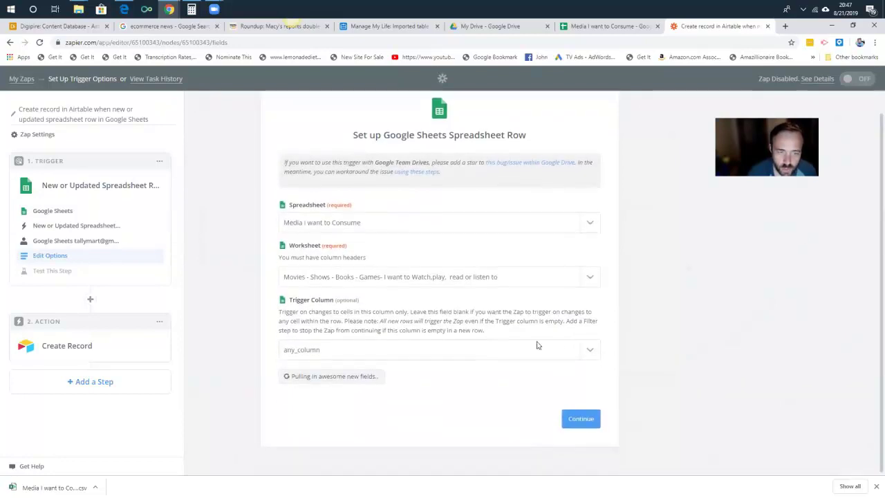
# - Check the trigger column options, keep any_column, and continue to the sample rows
pyautogui.click(587, 351)
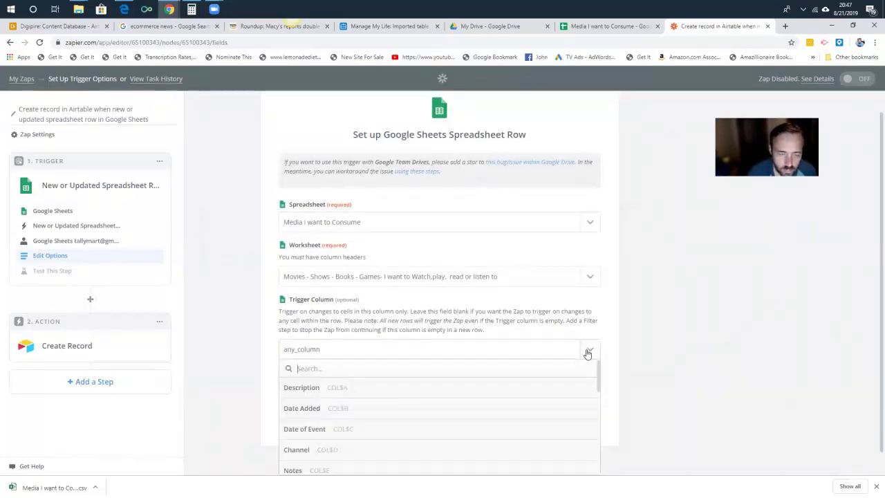
pyautogui.click(587, 351)
pyautogui.click(579, 419)
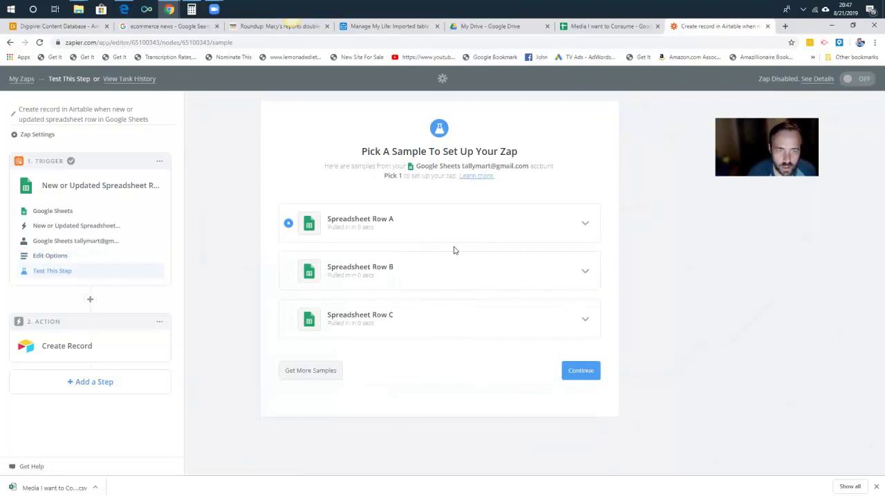
# - Examine the column values pulled in for sample Spreadsheet Row A and Spreadsheet Row B
pyautogui.click(586, 228)
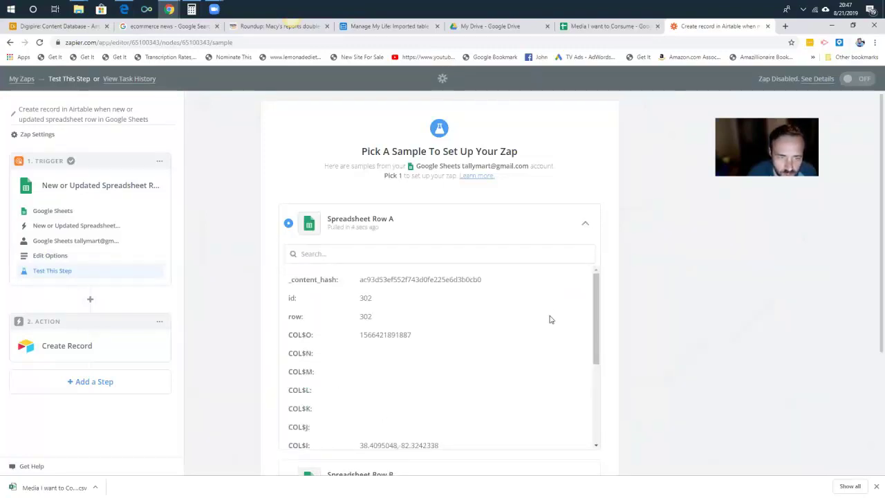
pyautogui.scroll(-5, 550, 319)
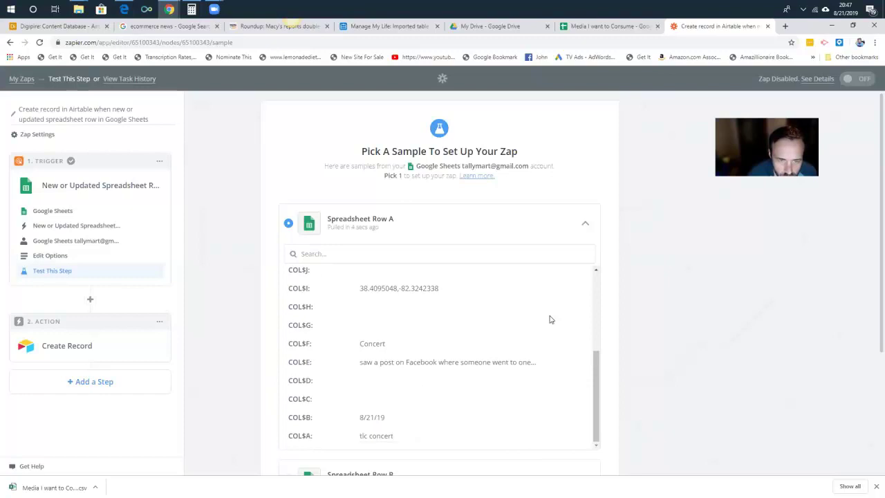
pyautogui.scroll(-2, 550, 319)
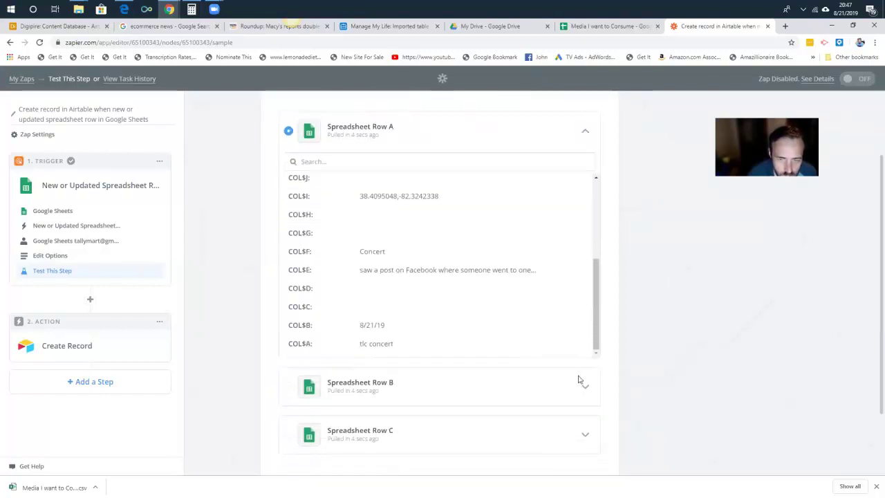
pyautogui.click(585, 391)
pyautogui.scroll(-4, 566, 348)
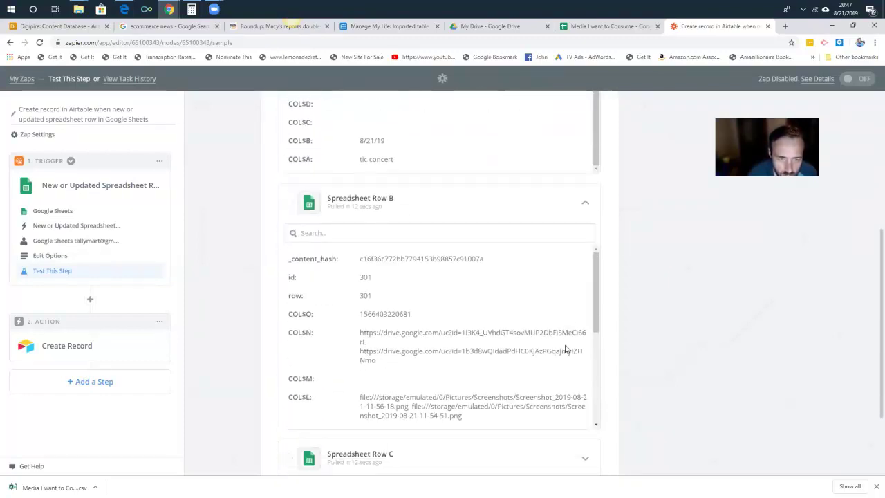
pyautogui.scroll(-3, 554, 324)
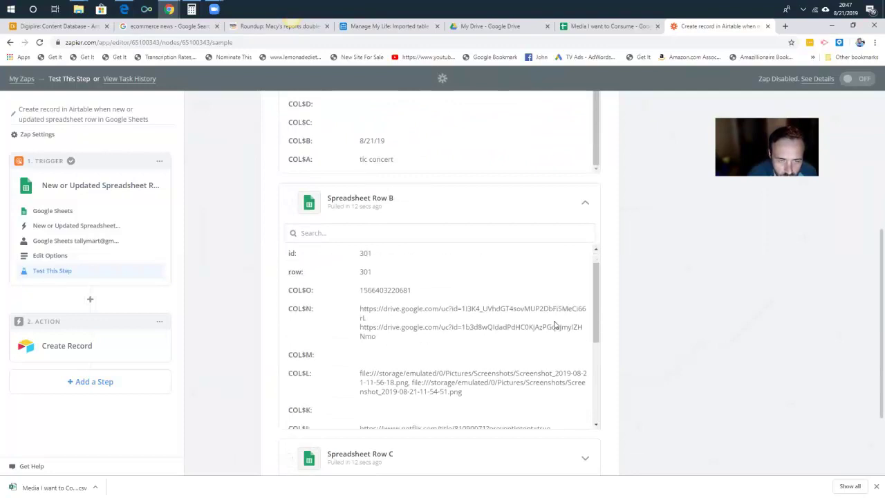
pyautogui.scroll(-2, 554, 324)
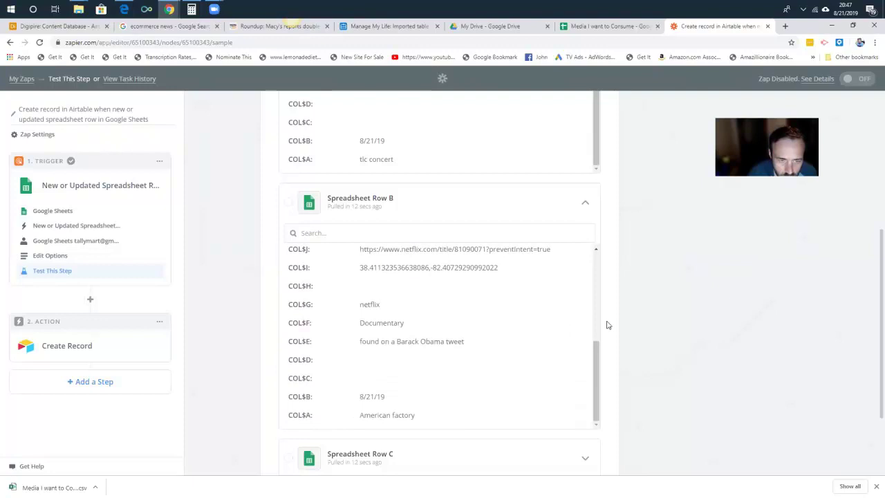
pyautogui.scroll(-2, 607, 325)
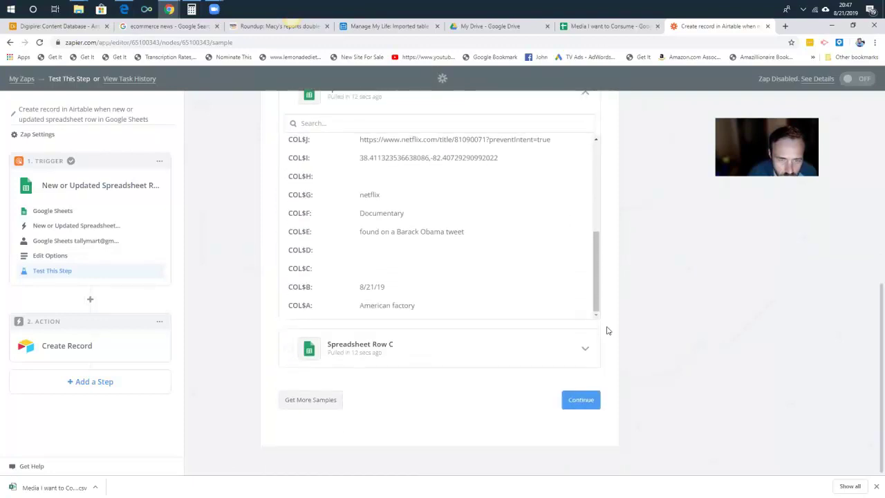
# - Review the column values of Spreadsheet Row C, use it as the trigger's sample, and continue to the action
pyautogui.click(587, 349)
pyautogui.scroll(-4, 587, 349)
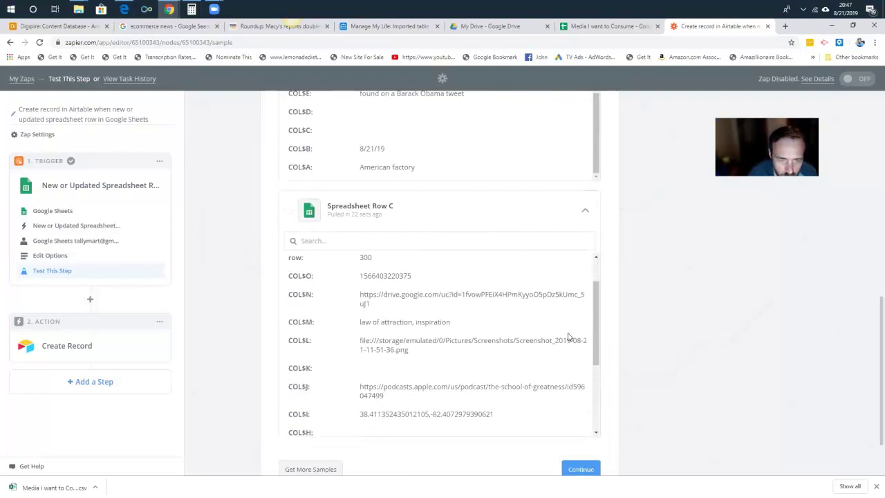
pyautogui.scroll(-3, 568, 337)
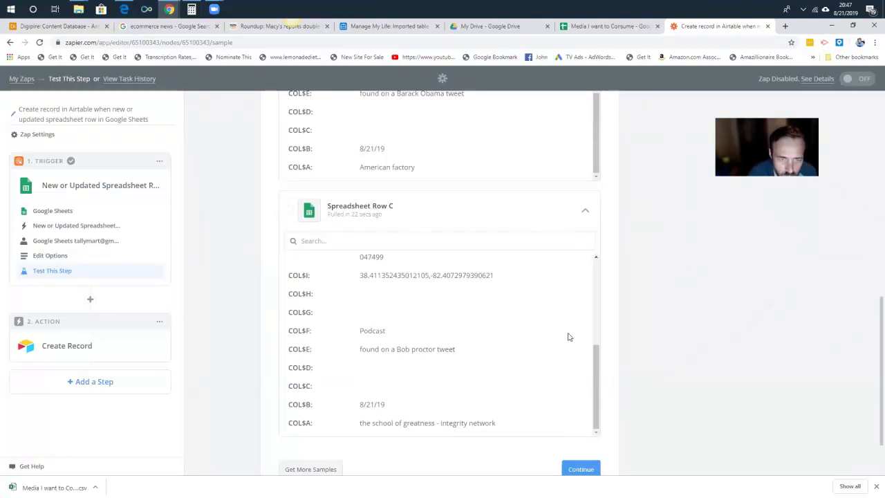
pyautogui.scroll(-1, 568, 336)
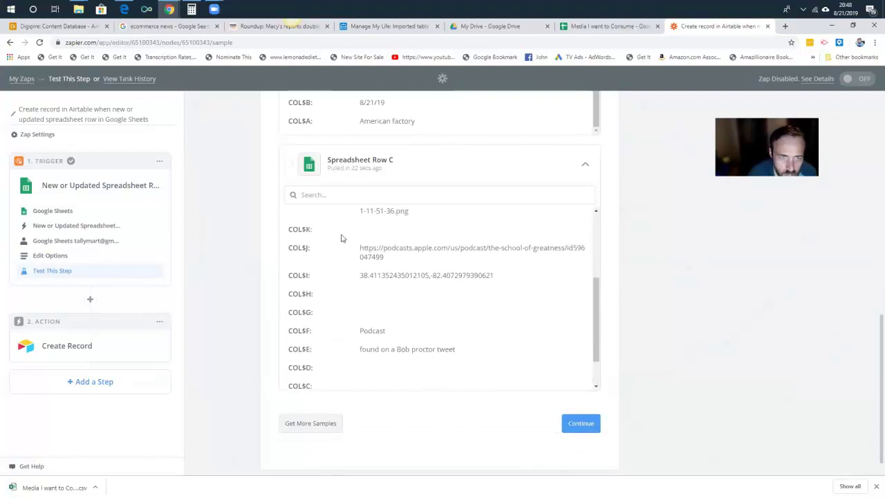
pyautogui.click(582, 425)
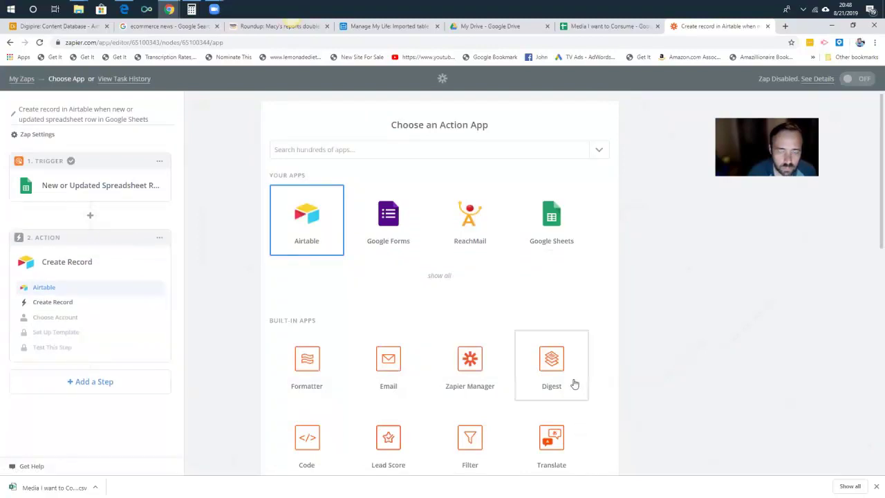
# - Confirm Airtable with Create Record as the action, then test and save the listed Airtable account
pyautogui.click(320, 235)
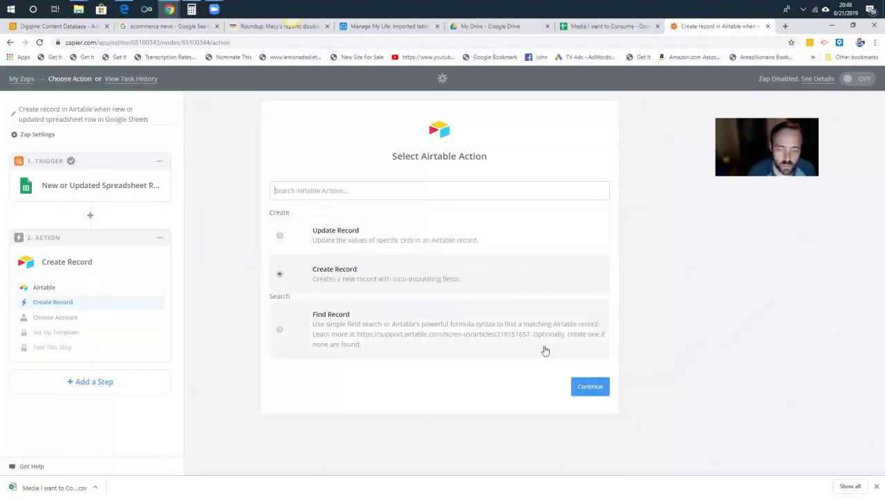
pyautogui.click(582, 387)
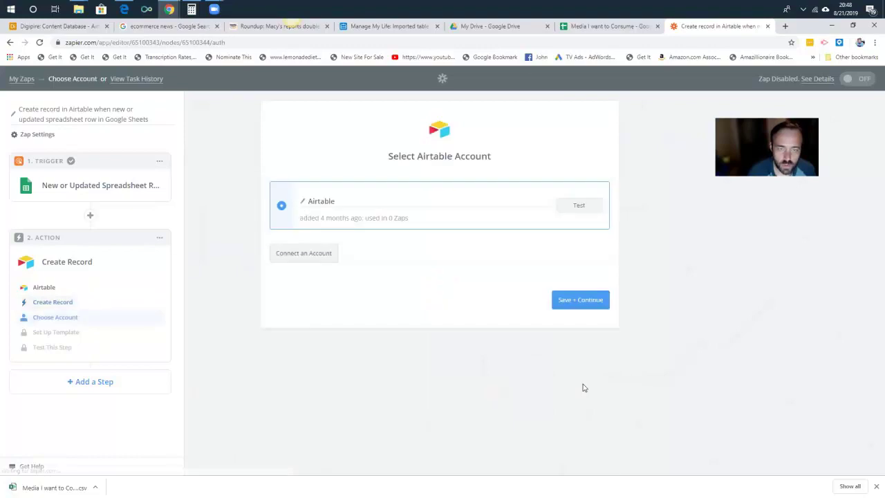
pyautogui.click(577, 206)
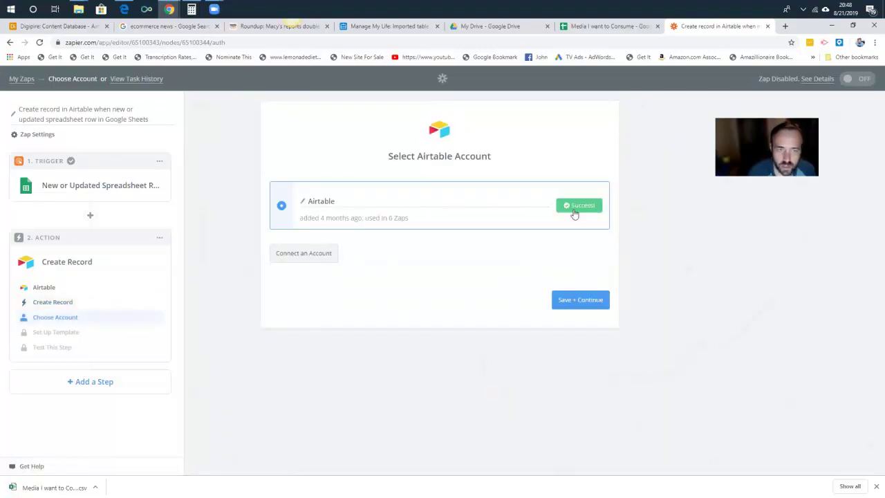
pyautogui.click(578, 302)
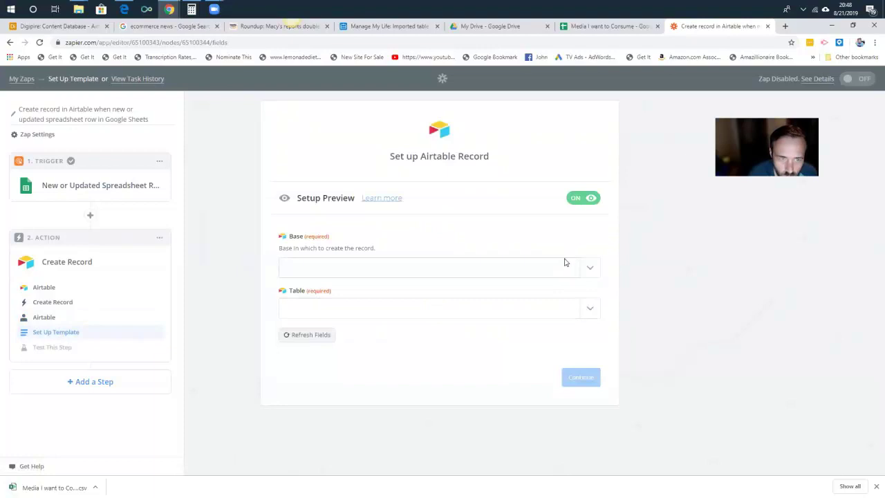
# - Set the base in which records are created to Manage My Life
pyautogui.click(592, 270)
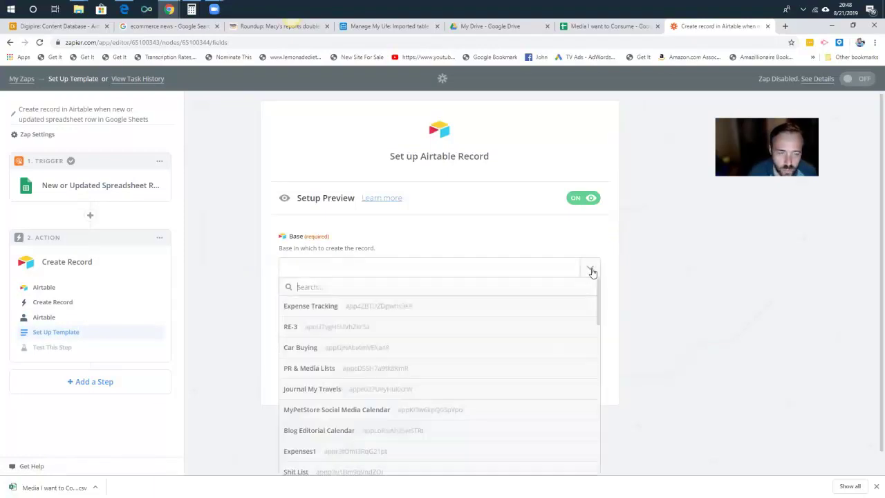
pyautogui.scroll(-4, 519, 327)
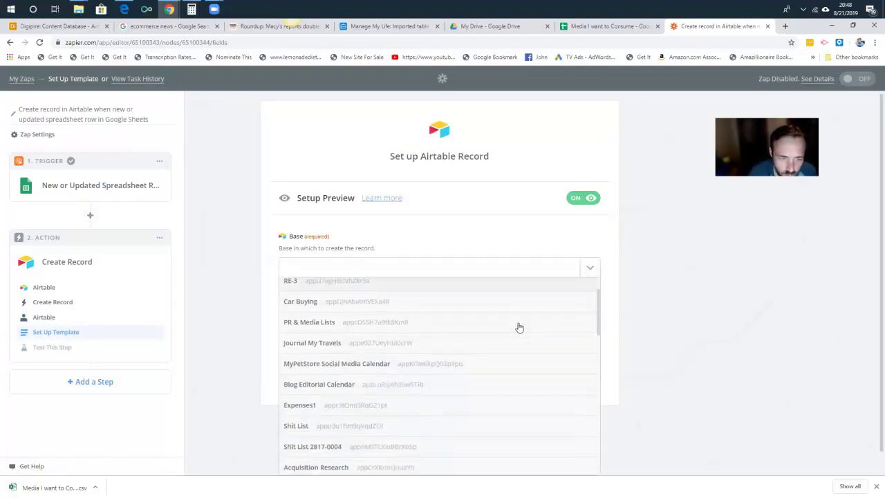
pyautogui.scroll(-1, 520, 326)
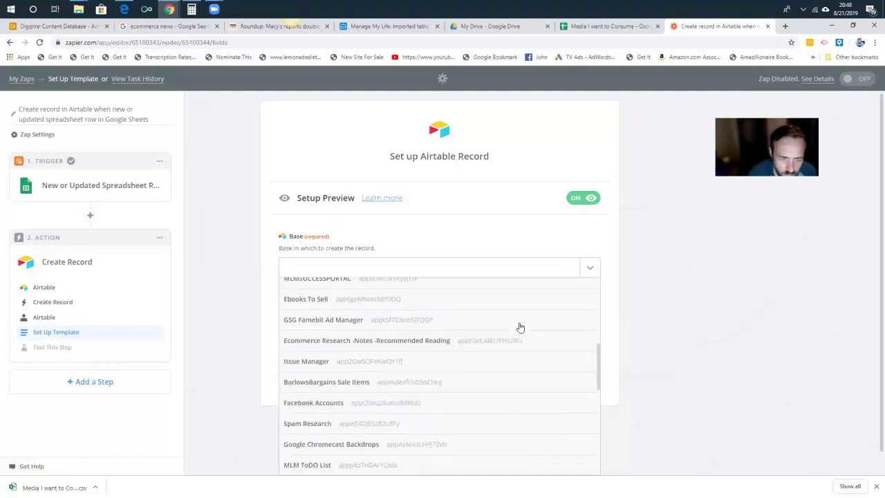
pyautogui.scroll(-2, 520, 327)
pyautogui.scroll(-5, 520, 327)
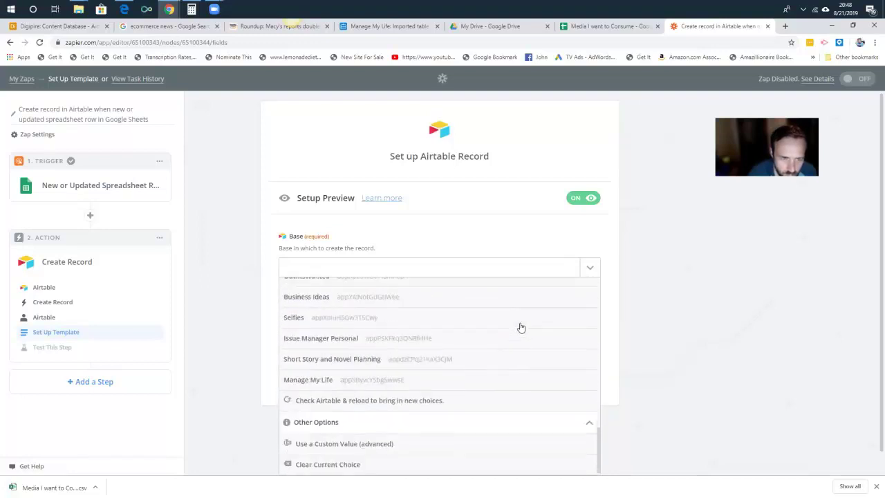
pyautogui.click(476, 379)
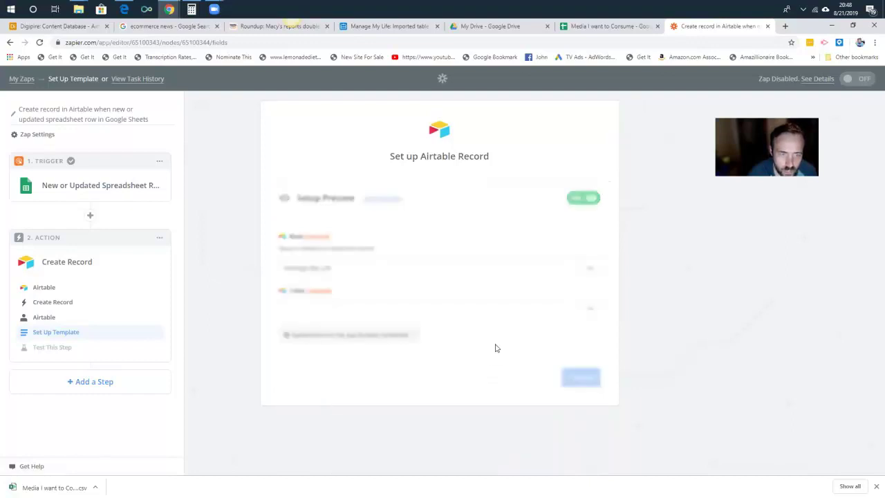
# - Set the Airtable record's table to Imported table 2
pyautogui.click(588, 310)
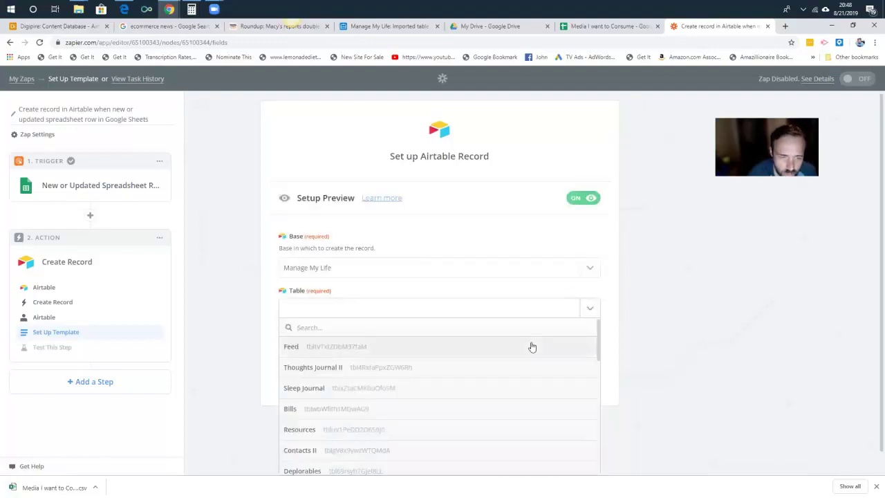
pyautogui.scroll(-5, 536, 354)
pyautogui.scroll(-2, 537, 356)
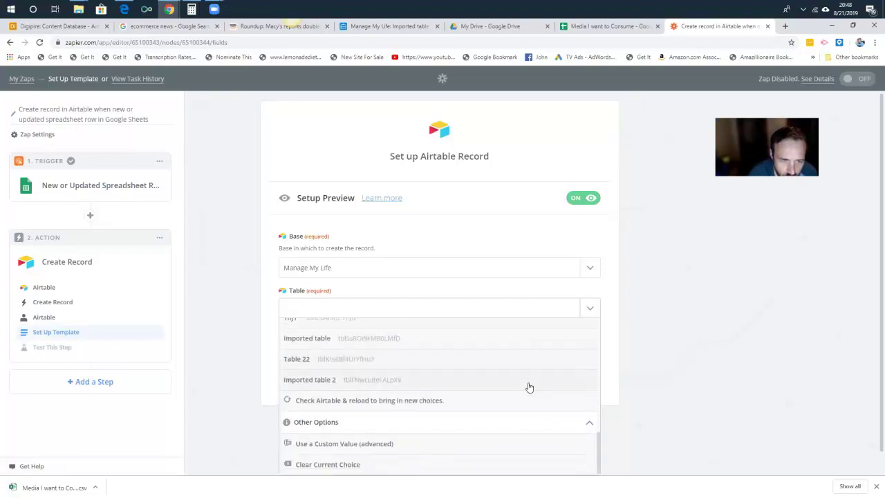
pyautogui.click(442, 380)
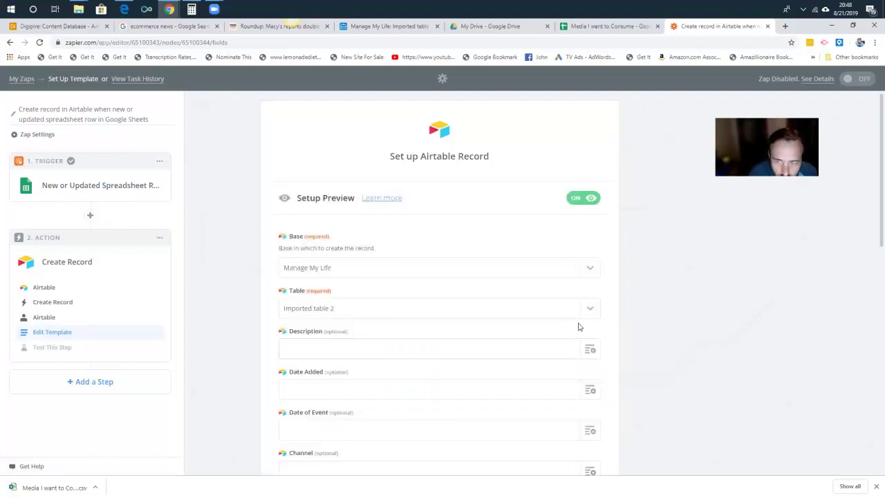
# - Map the Description and Date Added fields to the spreadsheet row's columns of the same names
pyautogui.scroll(-2, 579, 327)
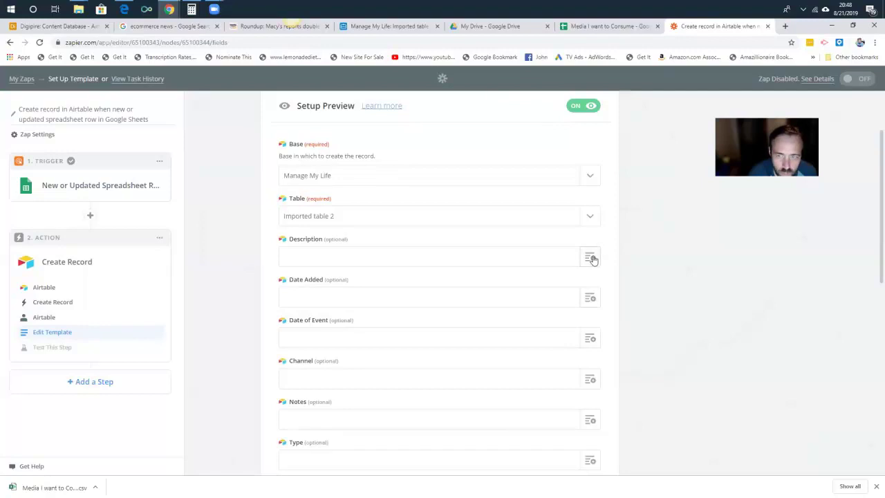
pyautogui.click(591, 257)
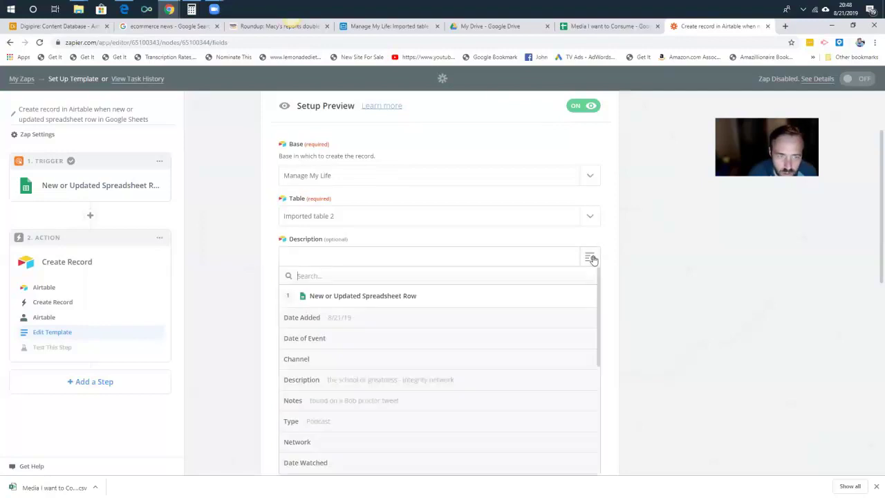
pyautogui.click(530, 381)
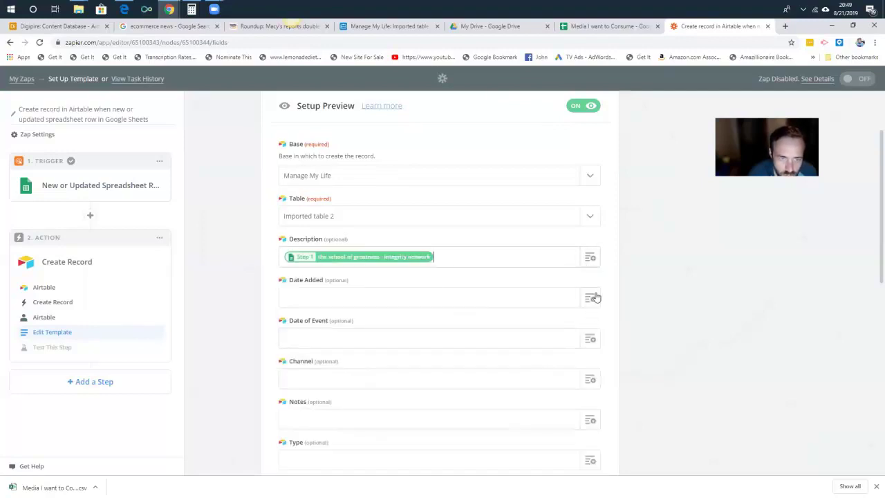
pyautogui.click(590, 298)
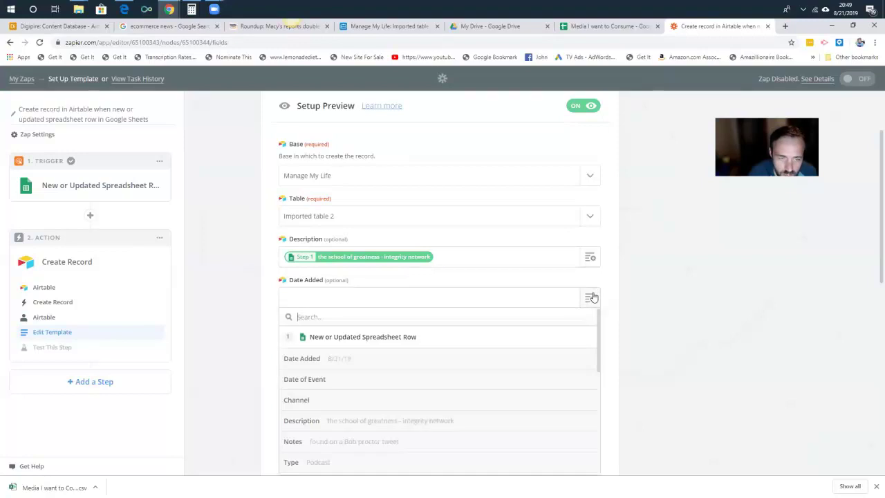
pyautogui.click(490, 360)
# - Map the Date of Event and Channel fields to the matching columns of the spreadsheet row
pyautogui.scroll(-2, 518, 350)
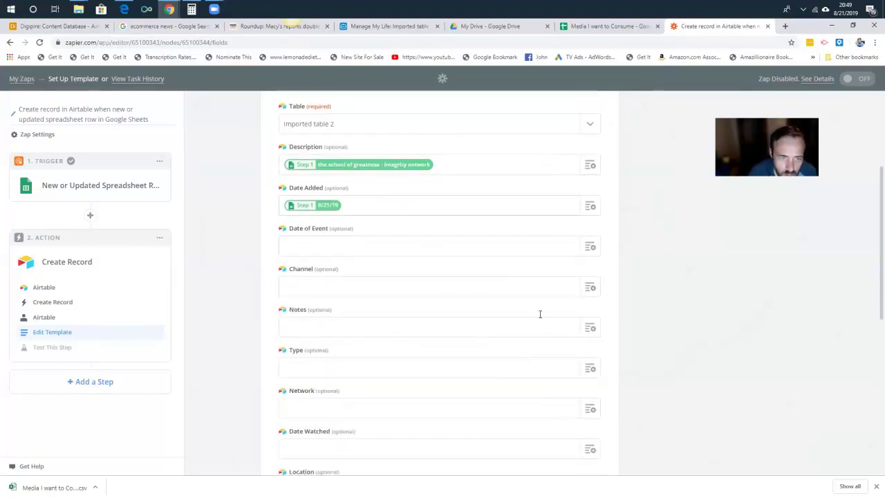
pyautogui.click(588, 247)
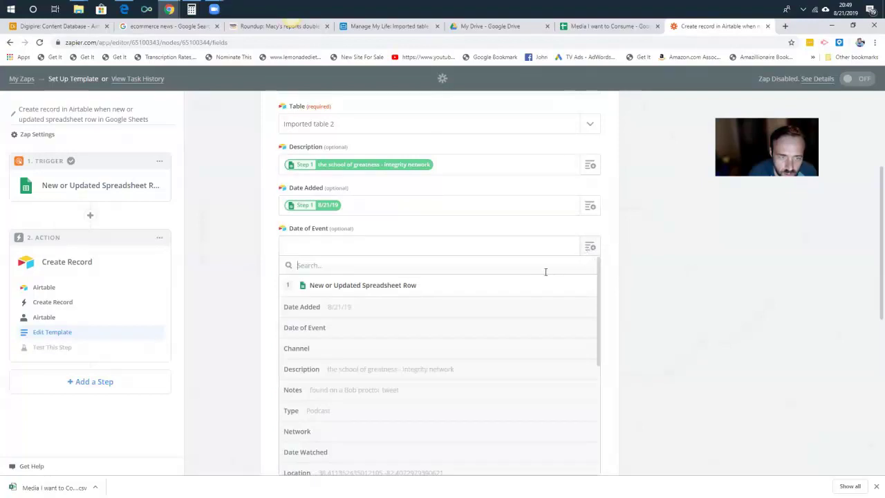
pyautogui.click(514, 329)
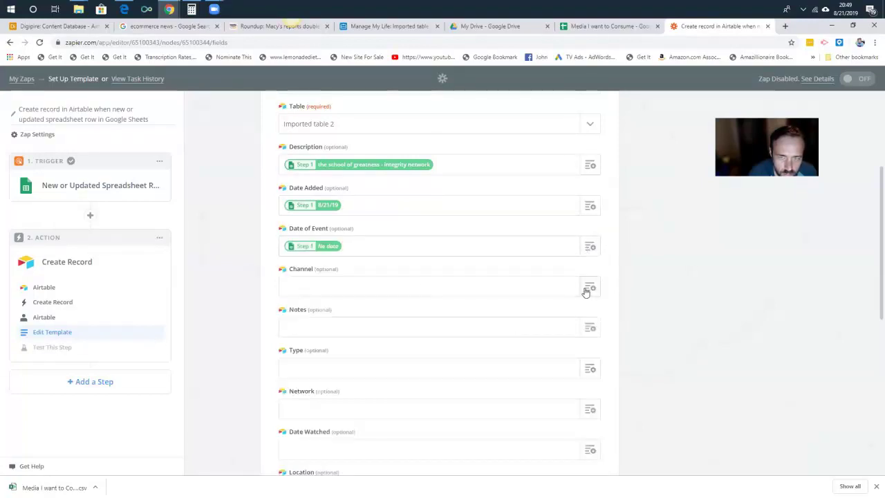
pyautogui.click(588, 289)
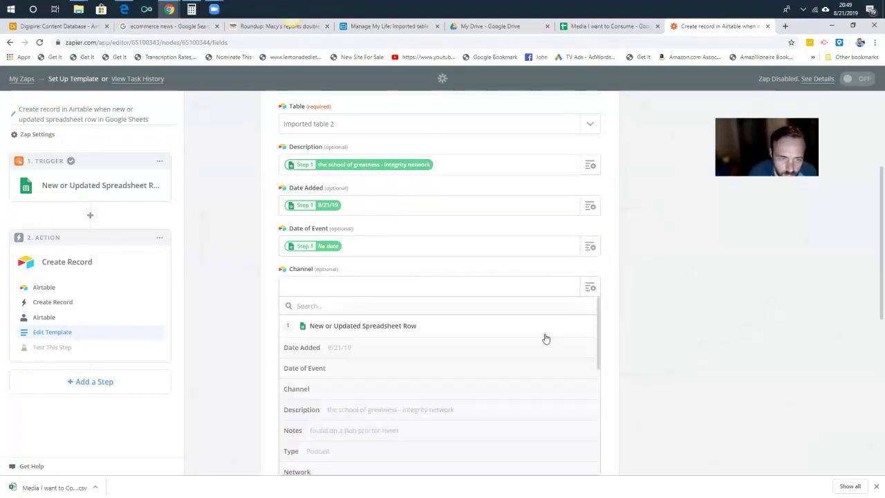
pyautogui.click(530, 387)
# - Map the Notes field to the spreadsheet row's Notes column
pyautogui.click(589, 328)
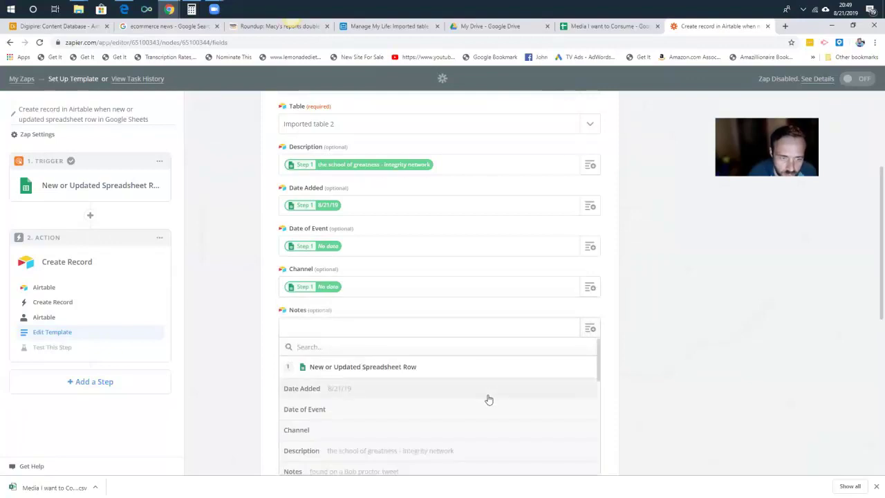
pyautogui.scroll(-2, 488, 396)
pyautogui.click(484, 387)
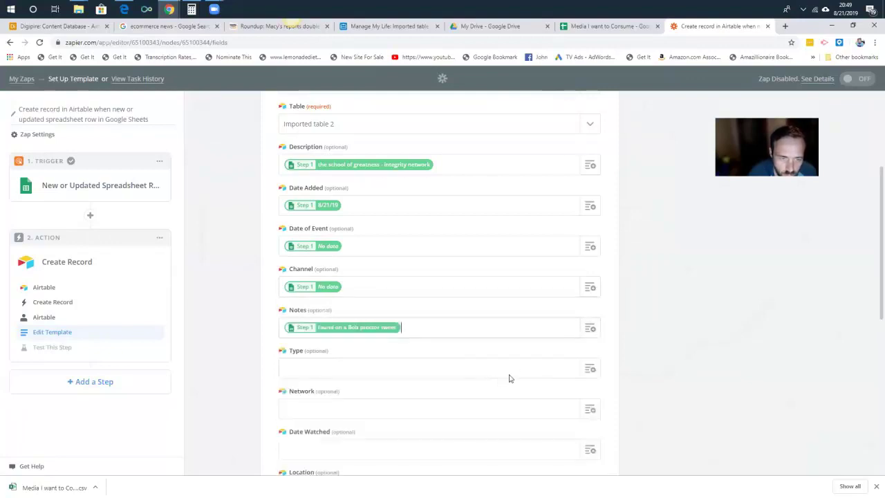
# - Map the Type and Network fields to the spreadsheet row's columns of the same names
pyautogui.scroll(-2, 519, 373)
pyautogui.click(585, 276)
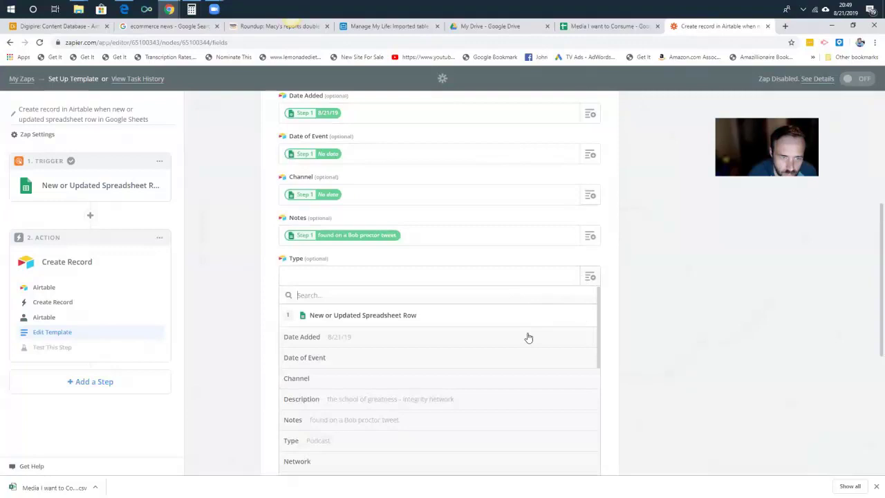
pyautogui.scroll(-2, 511, 373)
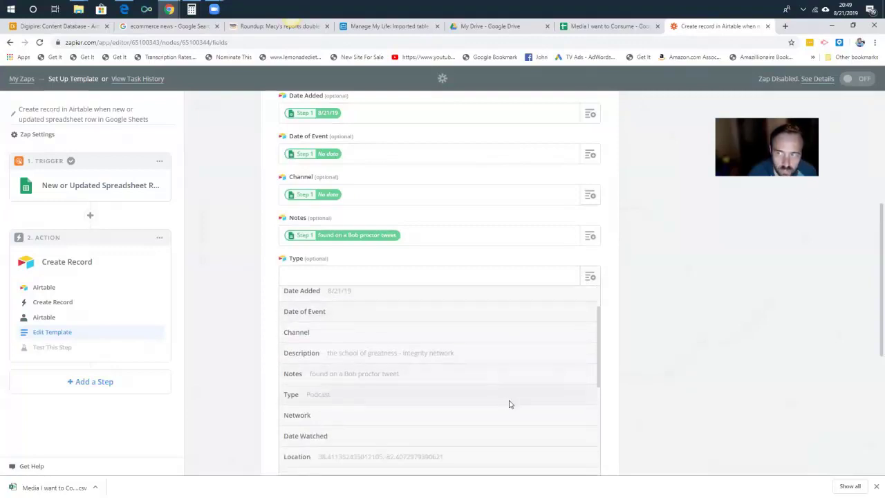
pyautogui.click(510, 401)
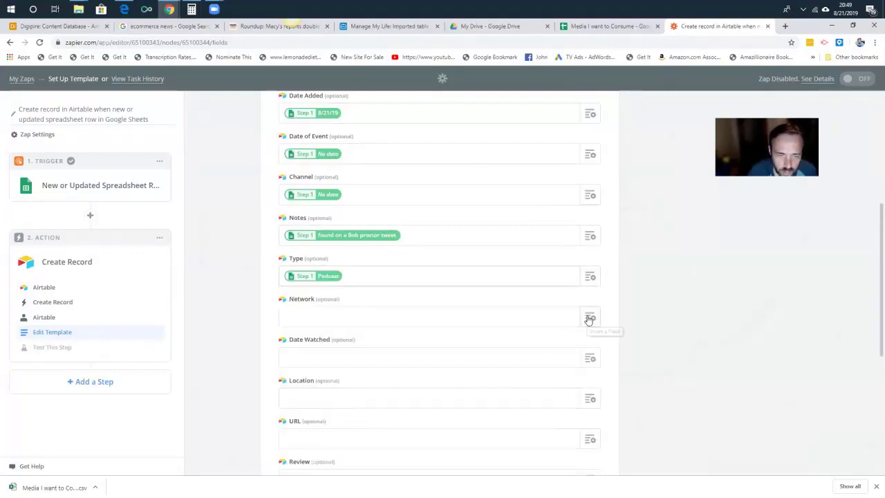
pyautogui.click(588, 317)
pyautogui.scroll(-1, 545, 351)
pyautogui.scroll(-1, 544, 351)
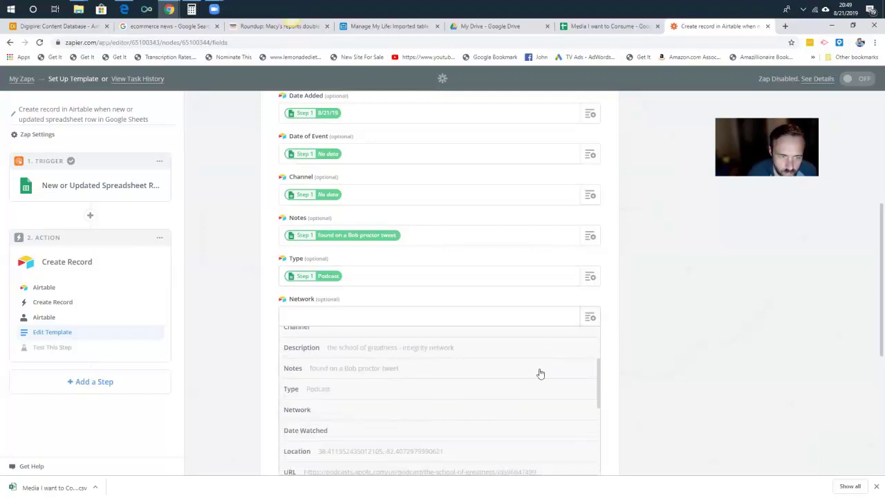
pyautogui.click(529, 410)
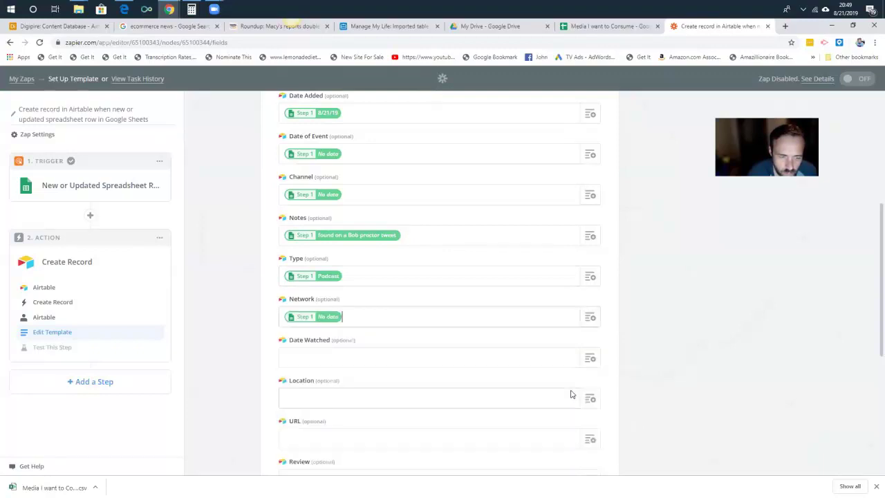
# - Map the Date Watched and Location fields to the matching columns of the spreadsheet row
pyautogui.scroll(-1, 594, 346)
pyautogui.click(591, 312)
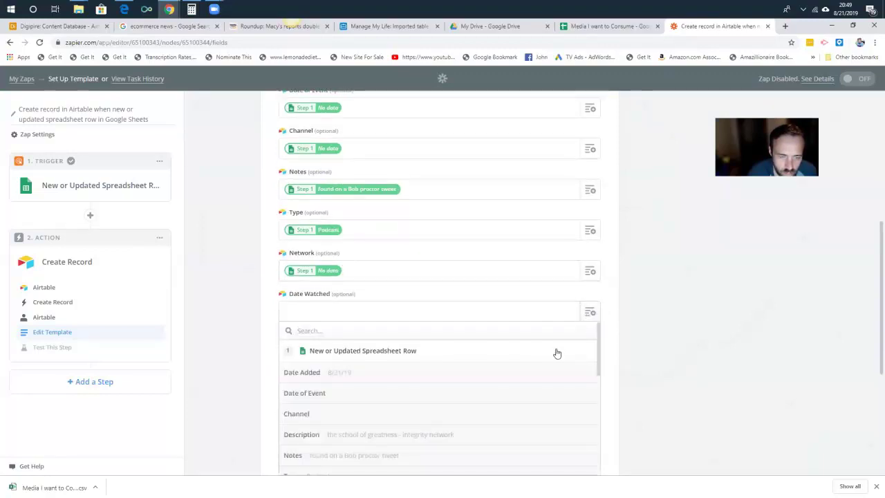
pyautogui.scroll(-3, 541, 391)
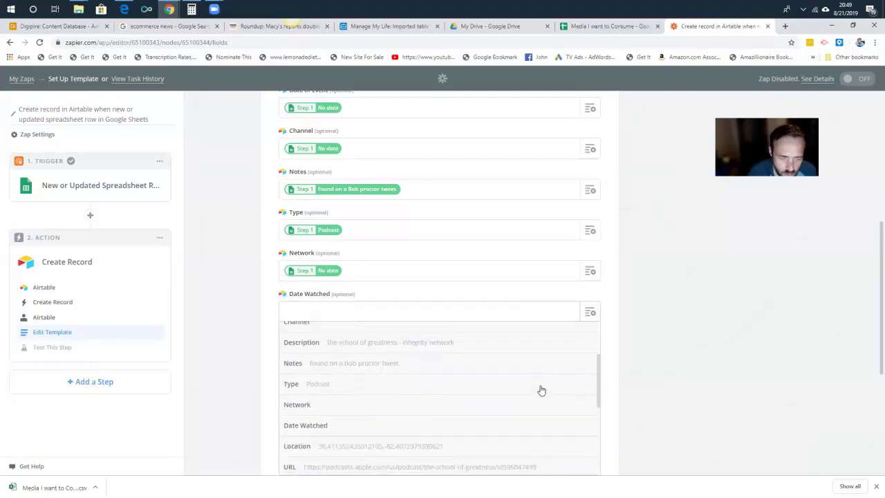
pyautogui.click(499, 389)
pyautogui.scroll(-1, 551, 367)
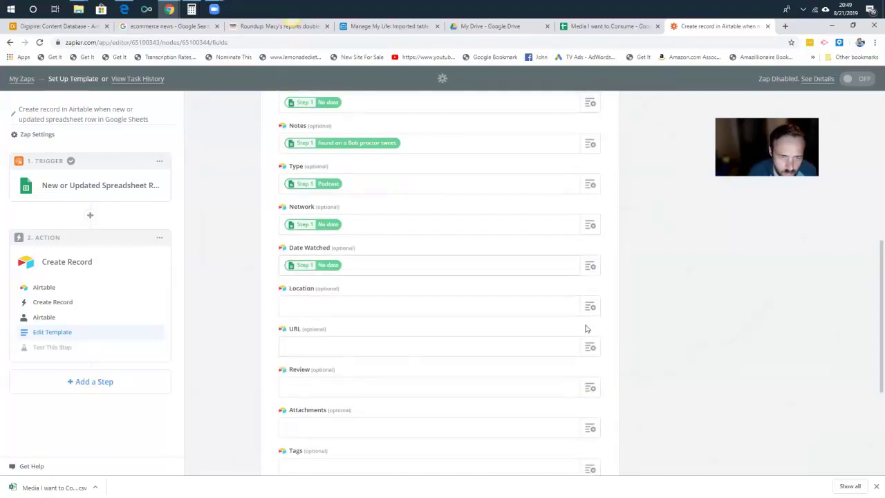
pyautogui.click(589, 306)
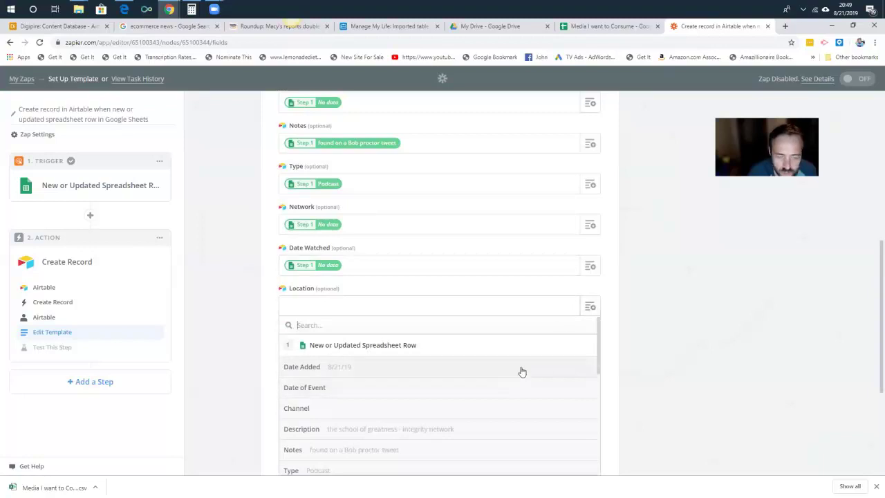
pyautogui.scroll(-1, 521, 371)
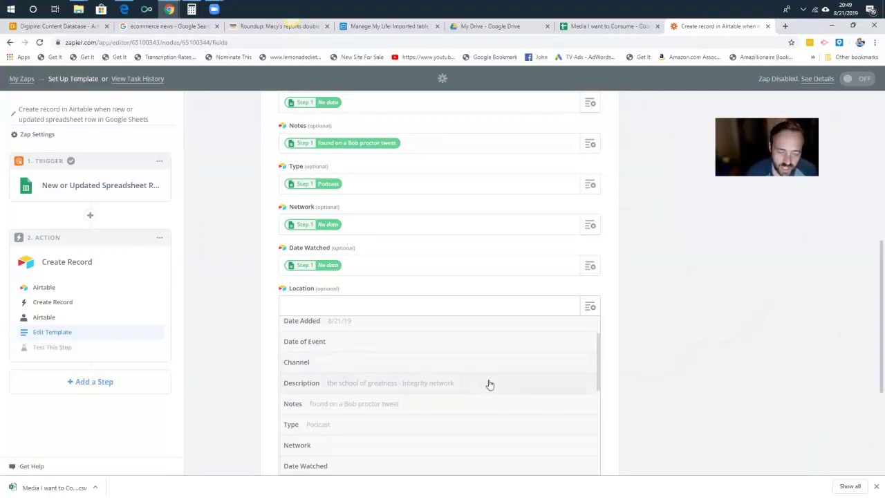
pyautogui.scroll(-1, 490, 385)
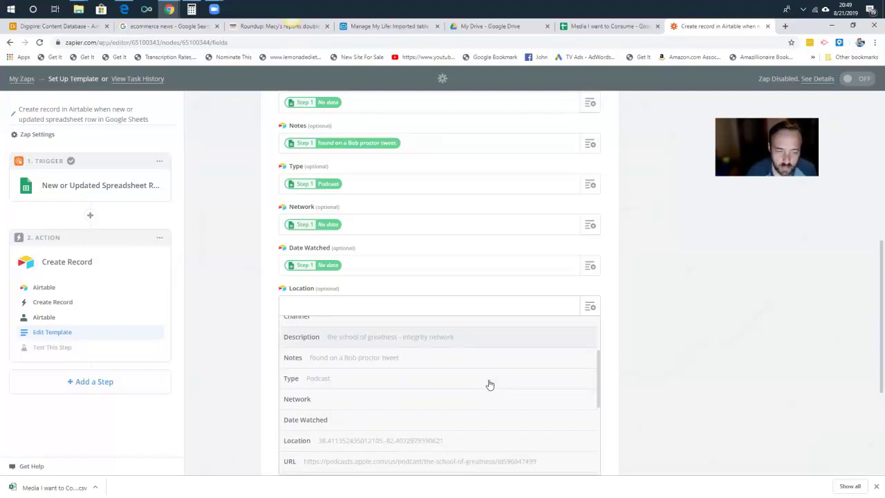
pyautogui.scroll(-1, 489, 384)
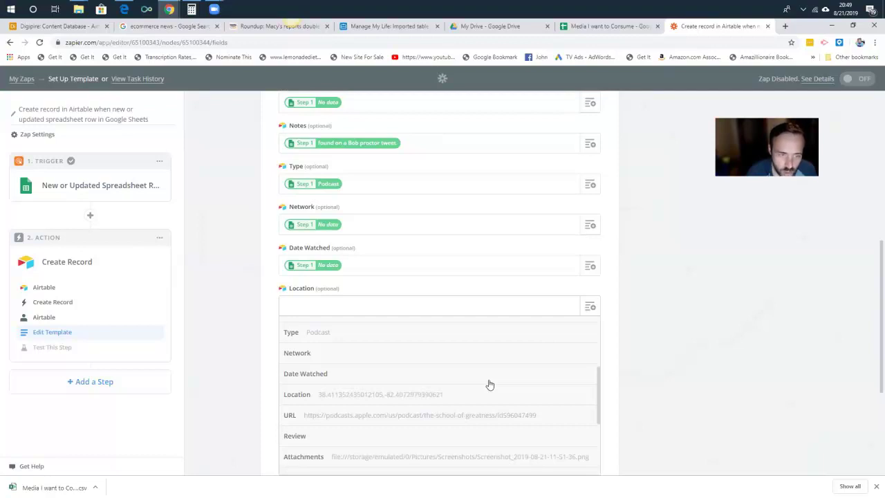
pyautogui.click(470, 395)
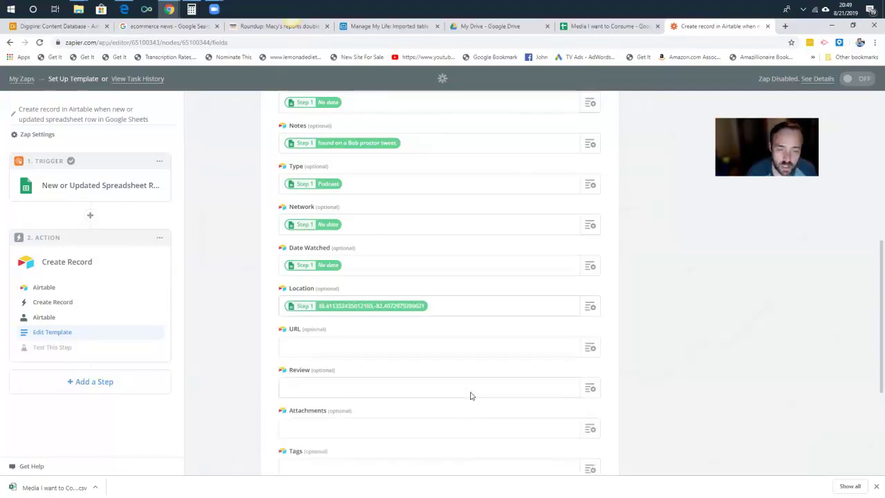
# - Map the URL and Review fields to the spreadsheet row's URL and Review columns
pyautogui.click(591, 354)
pyautogui.scroll(-5, 494, 417)
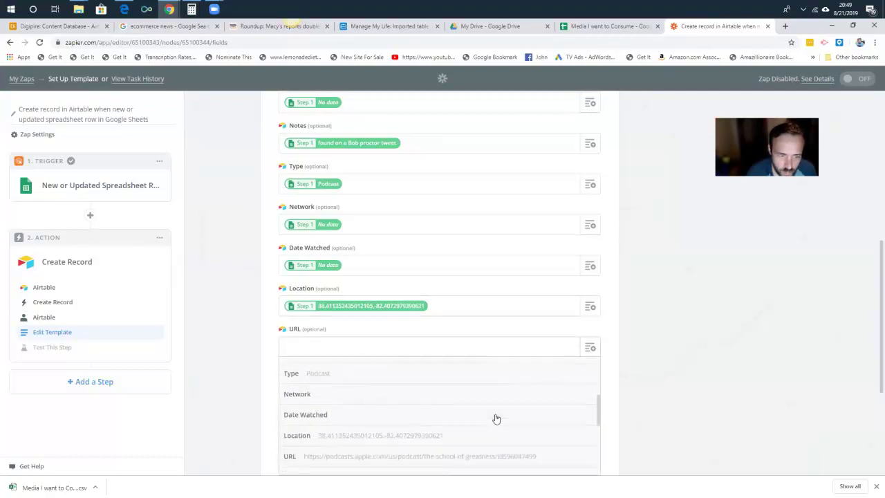
pyautogui.click(483, 367)
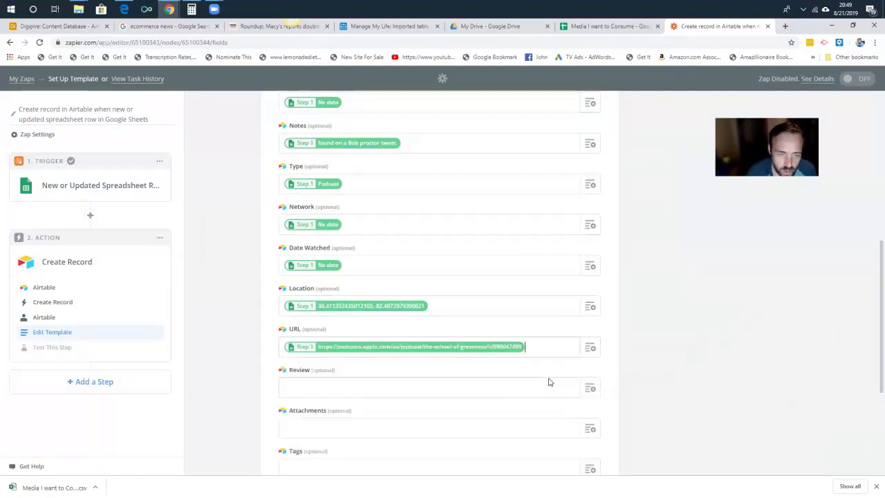
pyautogui.scroll(-1, 553, 373)
pyautogui.click(589, 342)
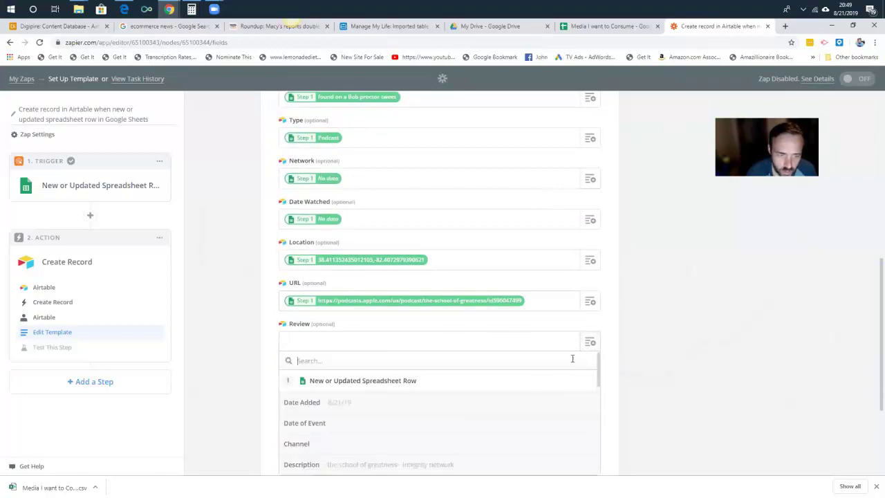
pyautogui.scroll(-3, 509, 410)
pyautogui.scroll(-5, 512, 411)
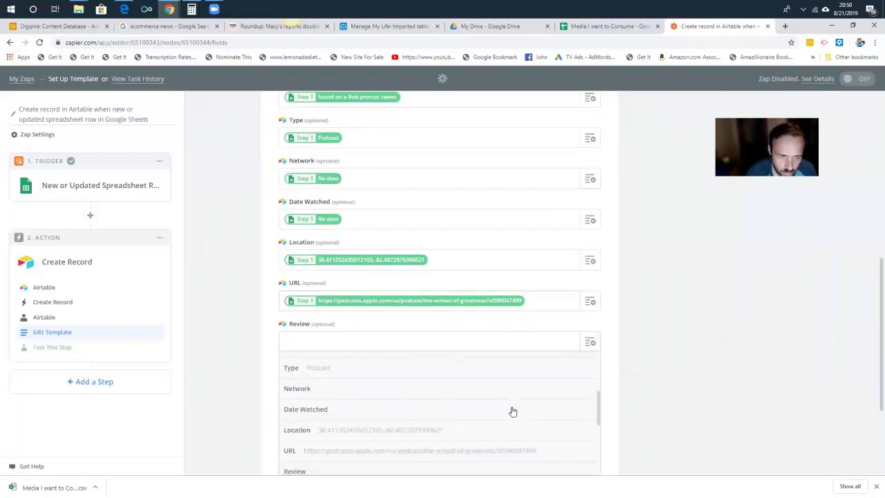
pyautogui.scroll(-2, 512, 411)
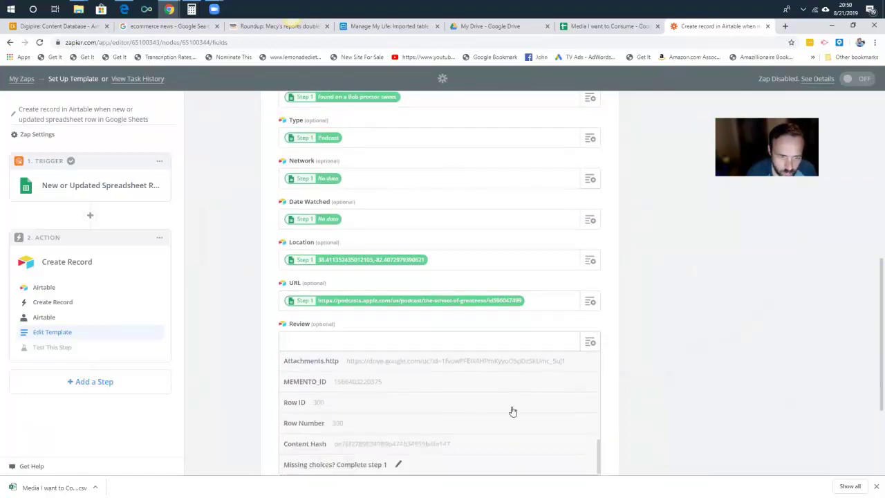
pyautogui.scroll(5, 512, 414)
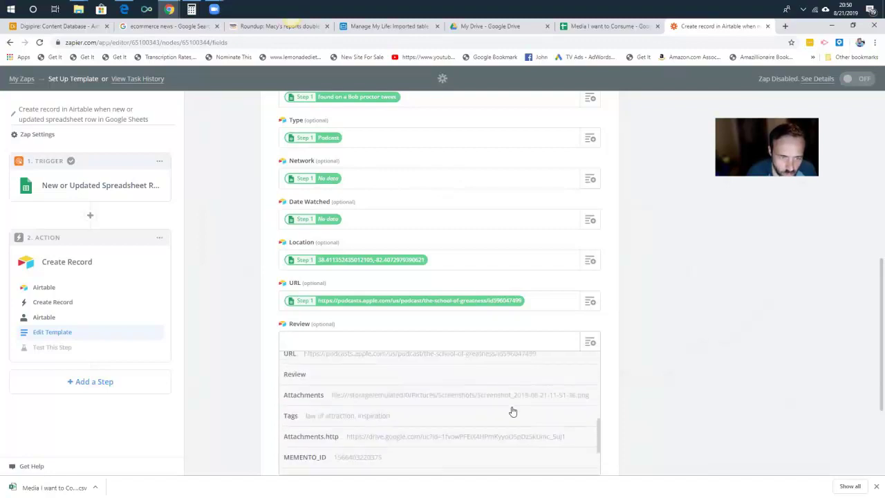
pyautogui.click(512, 434)
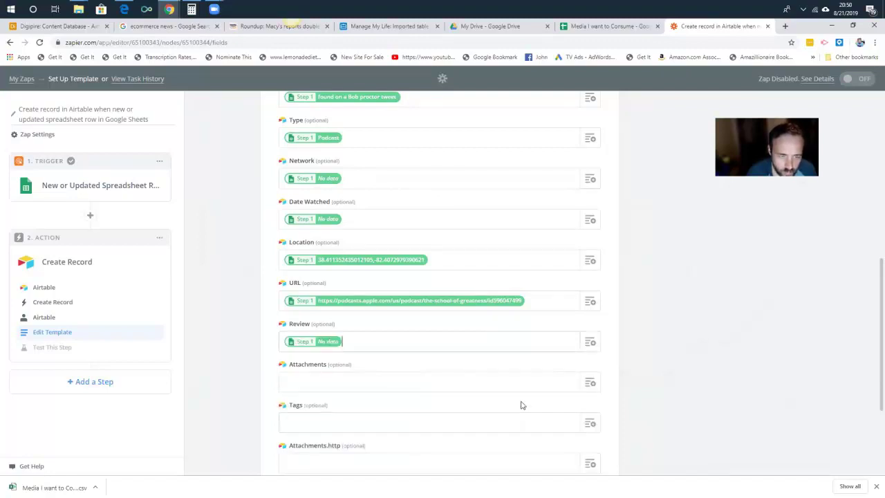
# - Map the Attachments field to the spreadsheet row's Attachments.http column
pyautogui.scroll(-1, 553, 373)
pyautogui.click(586, 340)
pyautogui.scroll(-3, 514, 412)
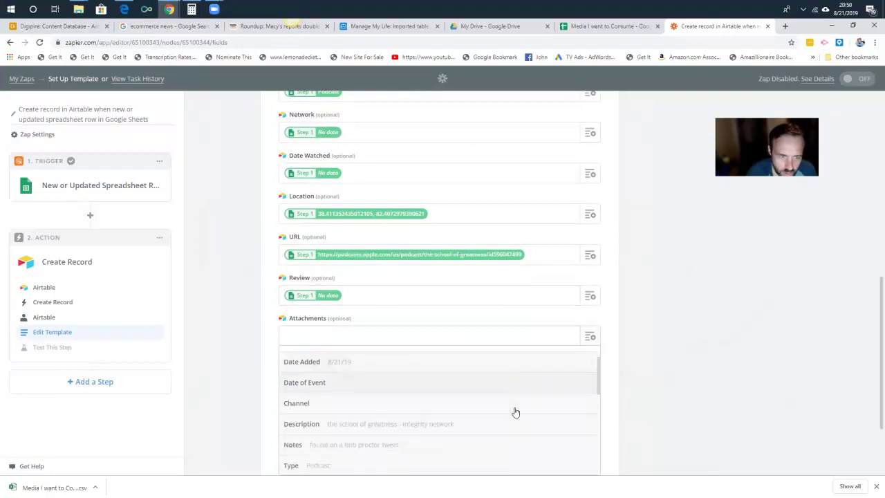
pyautogui.scroll(-4, 515, 412)
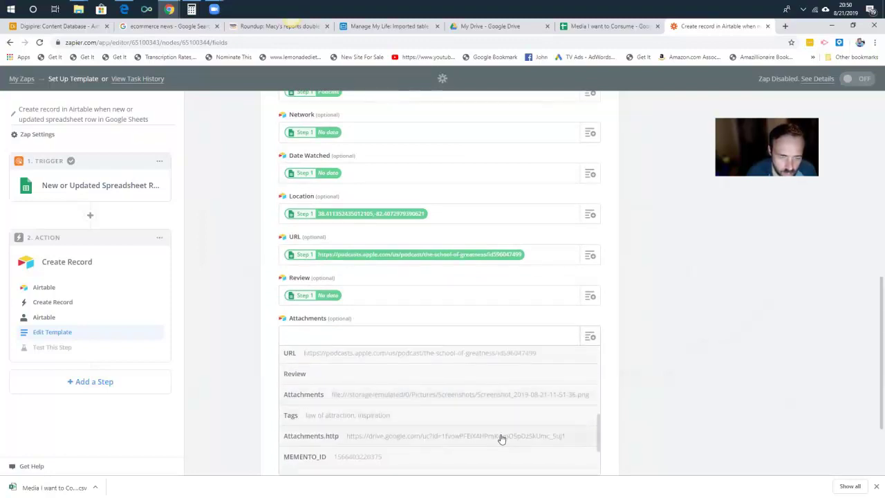
pyautogui.click(508, 434)
# - Map the Tags field to the spreadsheet row's Tags column
pyautogui.click(590, 332)
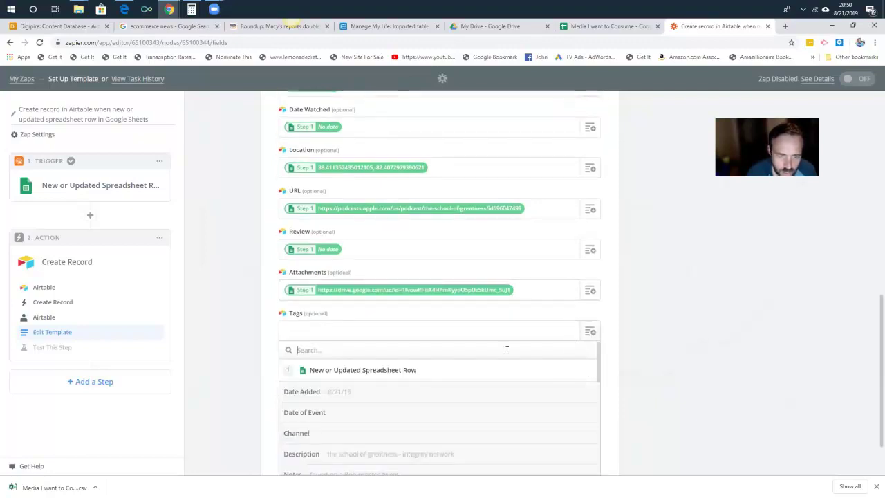
pyautogui.scroll(-3, 491, 401)
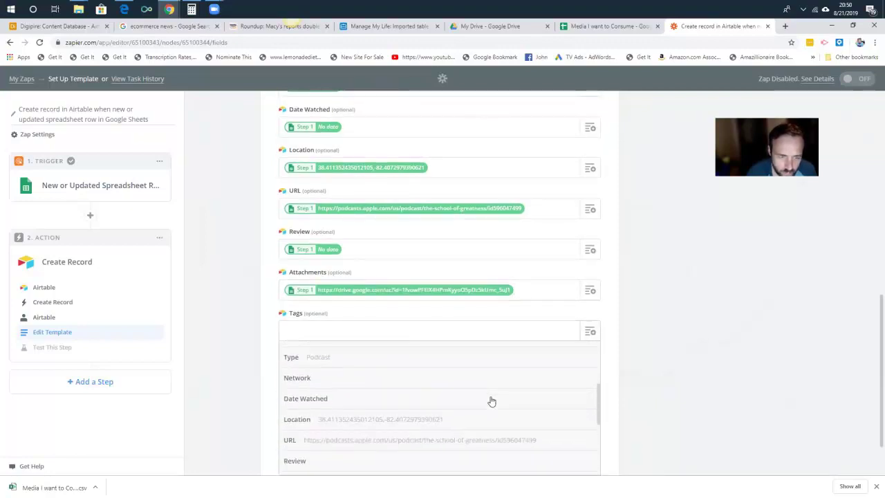
pyautogui.scroll(-4, 491, 401)
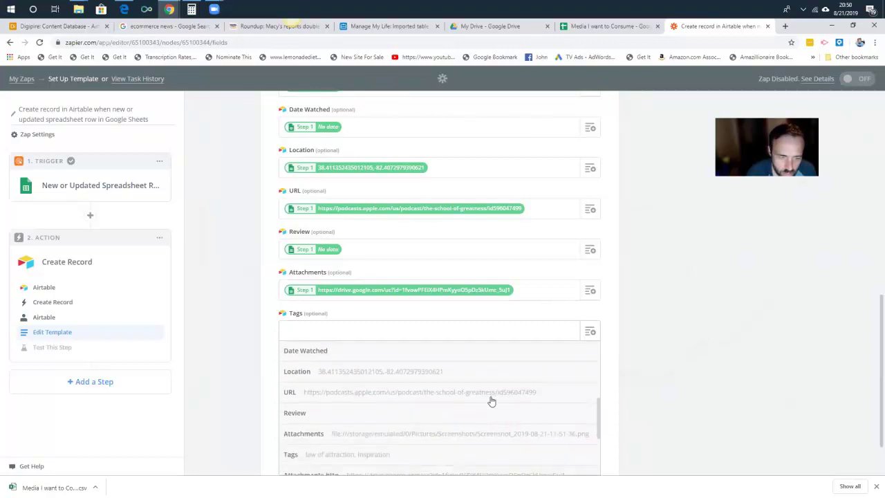
pyautogui.click(481, 411)
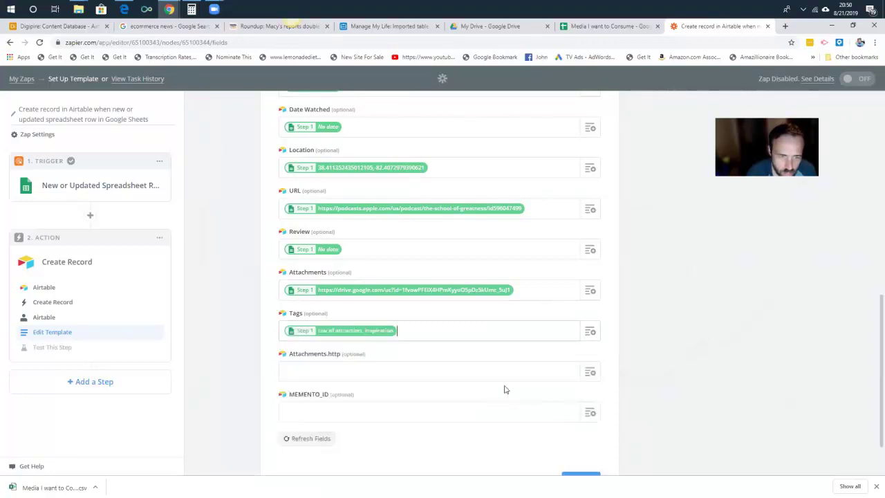
# - Map the Attachments.http field to the spreadsheet row's Attachments column
pyautogui.click(588, 376)
pyautogui.scroll(-5, 502, 407)
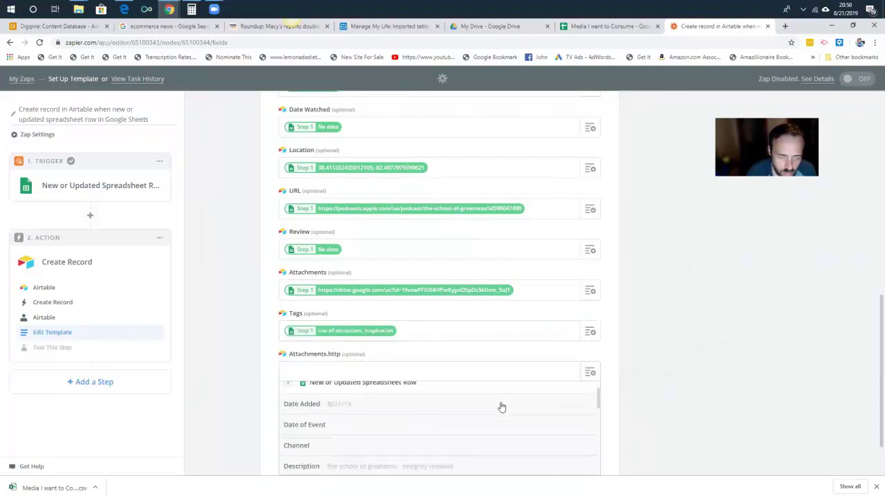
pyautogui.scroll(-3, 500, 405)
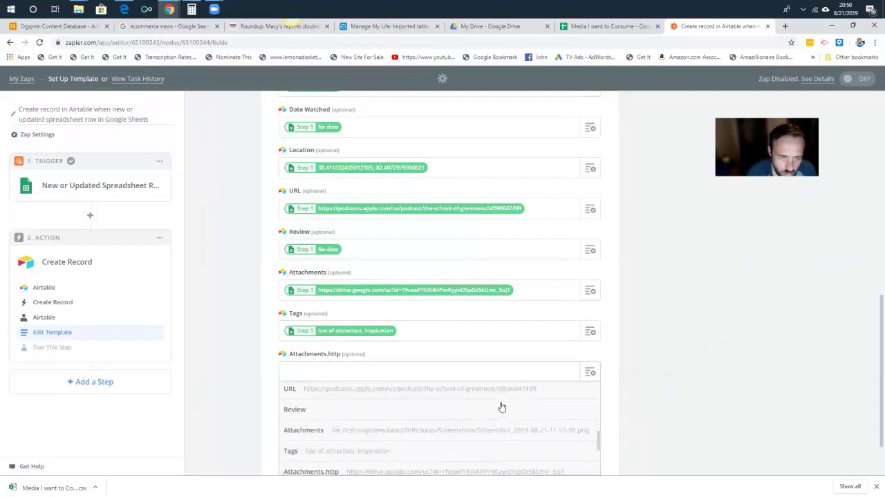
pyautogui.click(503, 387)
# - Continue with MEMENTO_ID left empty, review the sample record, send it to Airtable as a test and check the returned fields
pyautogui.scroll(-1, 691, 384)
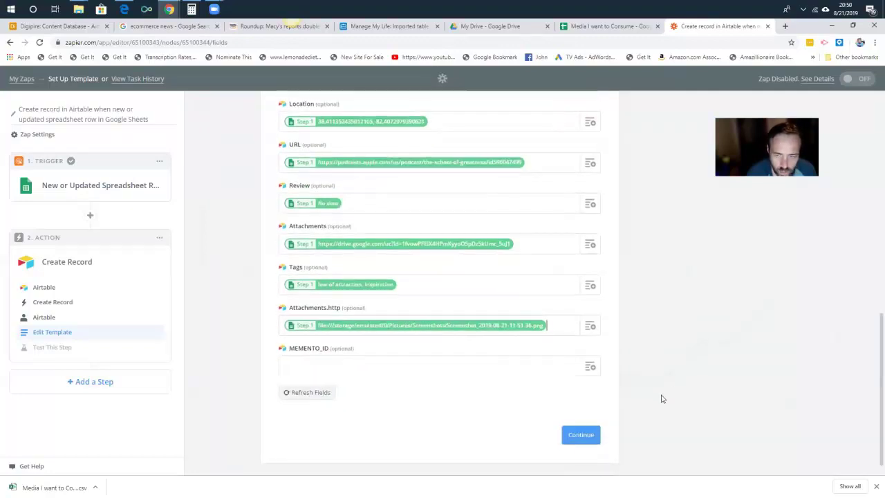
pyautogui.click(574, 441)
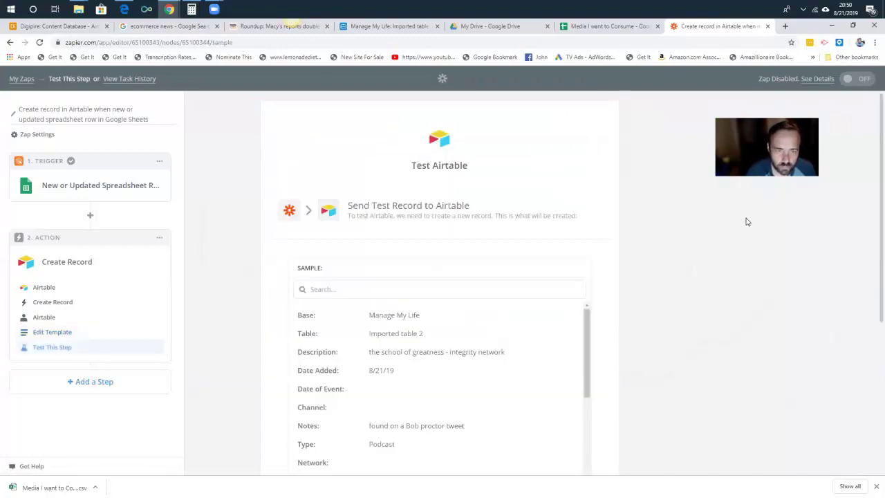
pyautogui.scroll(-2, 746, 221)
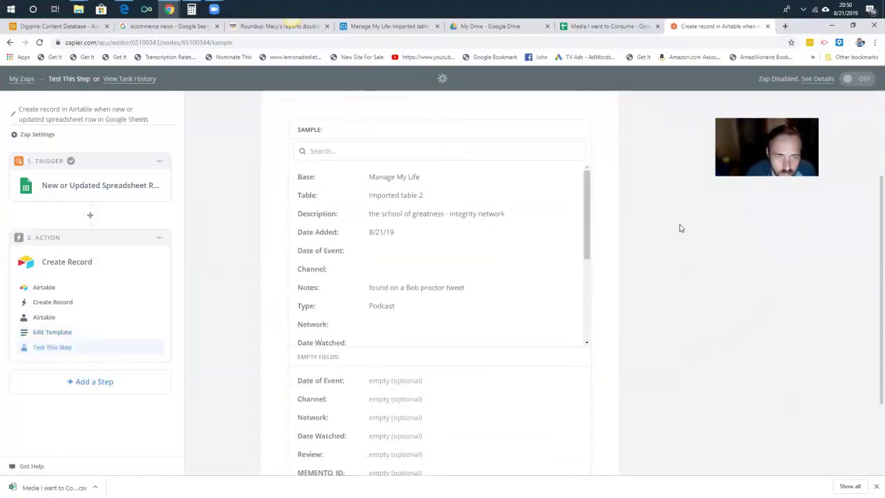
pyautogui.moveTo(587, 208); pyautogui.dragTo(587, 292)
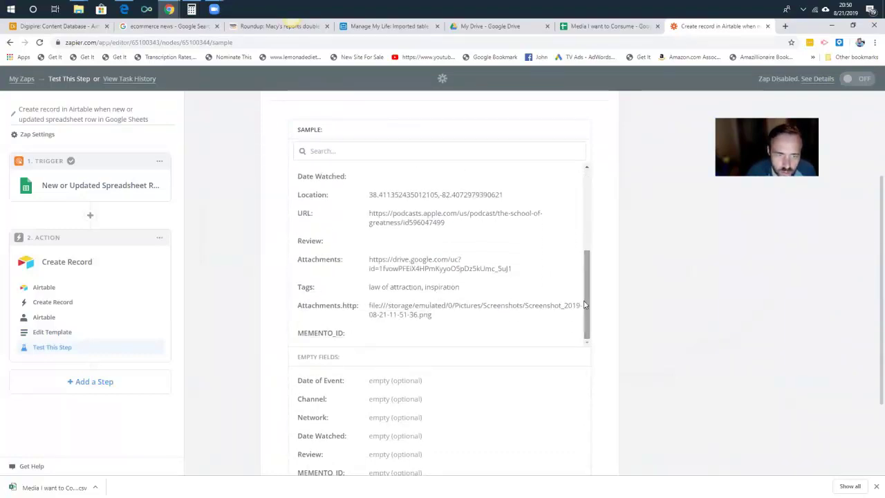
pyautogui.scroll(-2, 713, 276)
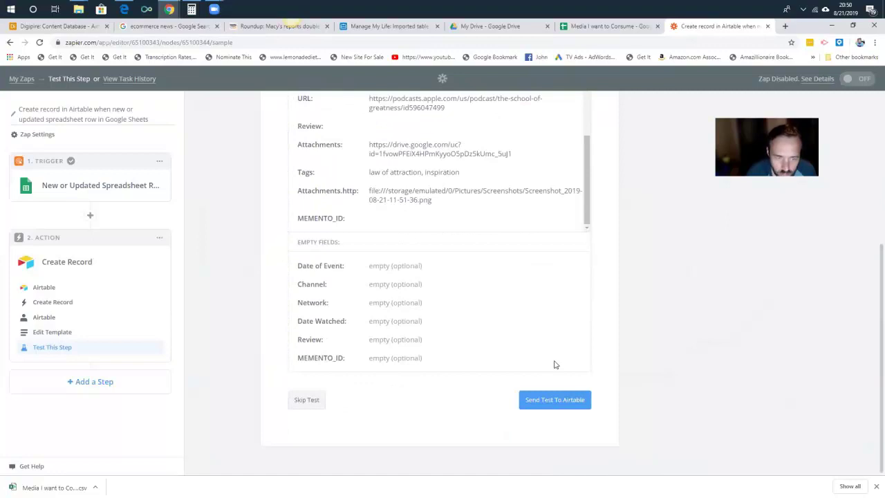
pyautogui.click(530, 402)
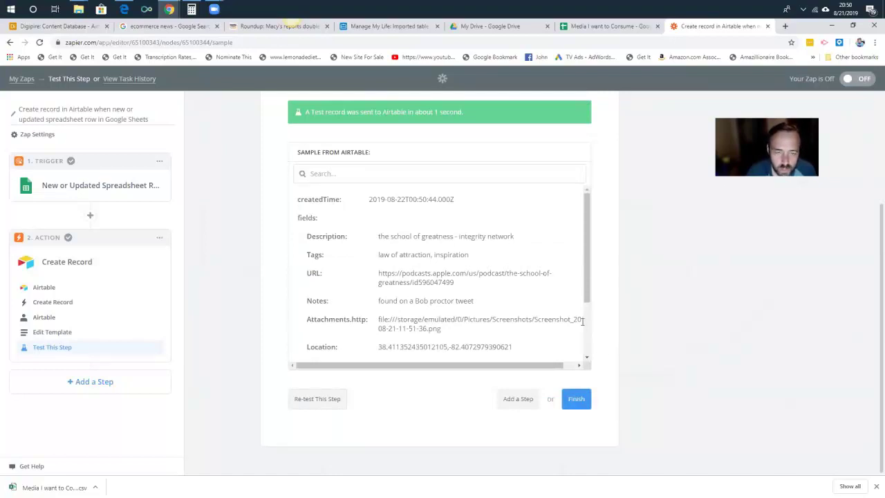
pyautogui.moveTo(586, 293); pyautogui.dragTo(587, 349)
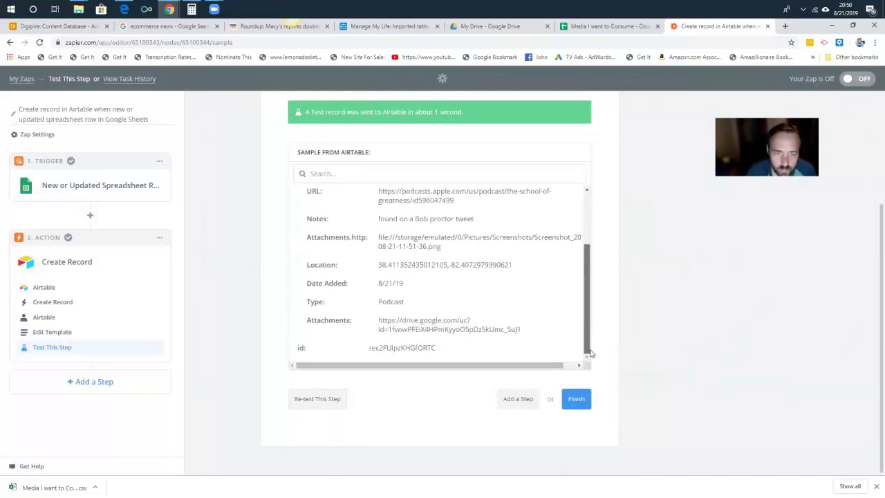
# - Finish the Zap setup and turn the Zap on
pyautogui.click(572, 399)
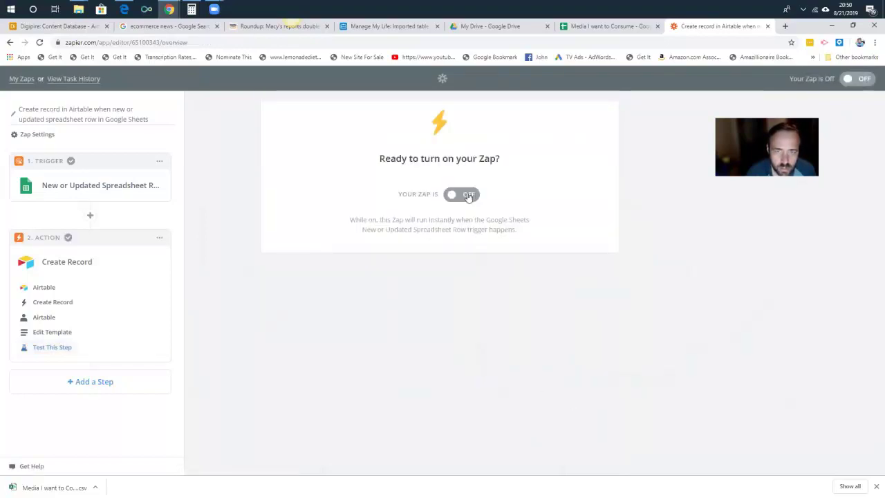
pyautogui.click(467, 196)
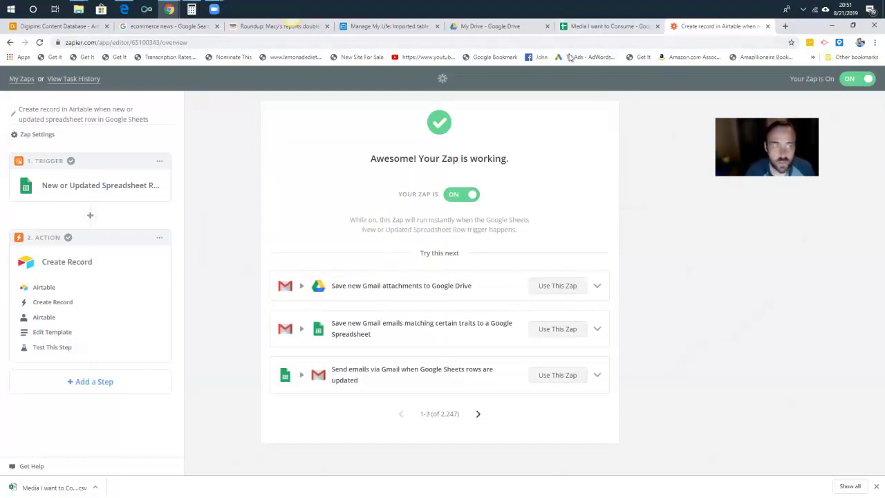
# - Switch to Airtable, open the Manage My Life base and check the last records of Imported table 2 for the test record
pyautogui.click(586, 43)
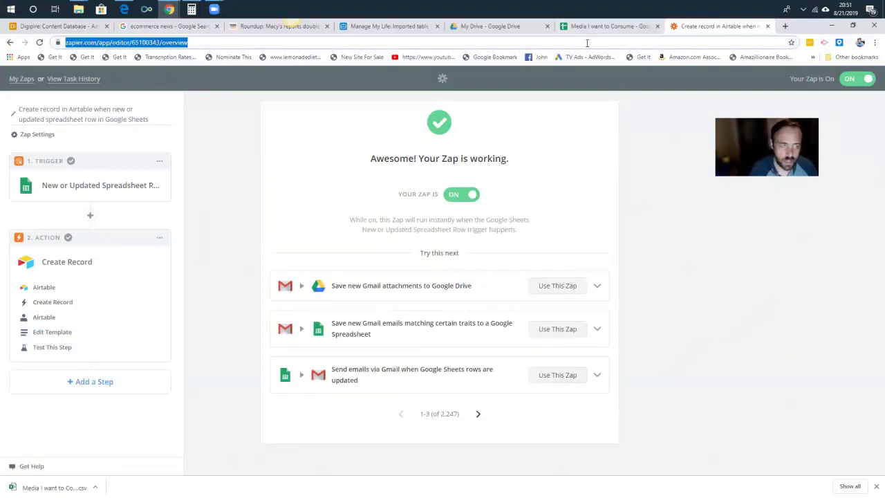
pyautogui.write('airtable')
pyautogui.press('Return')
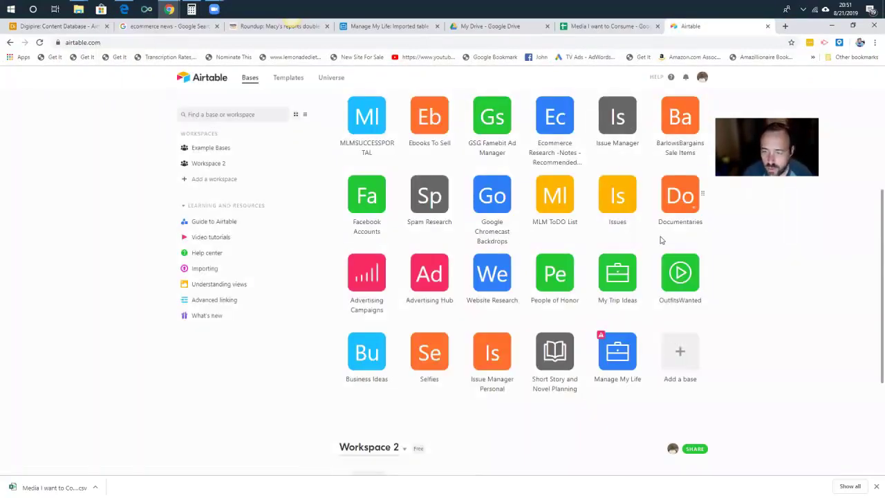
pyautogui.click(622, 347)
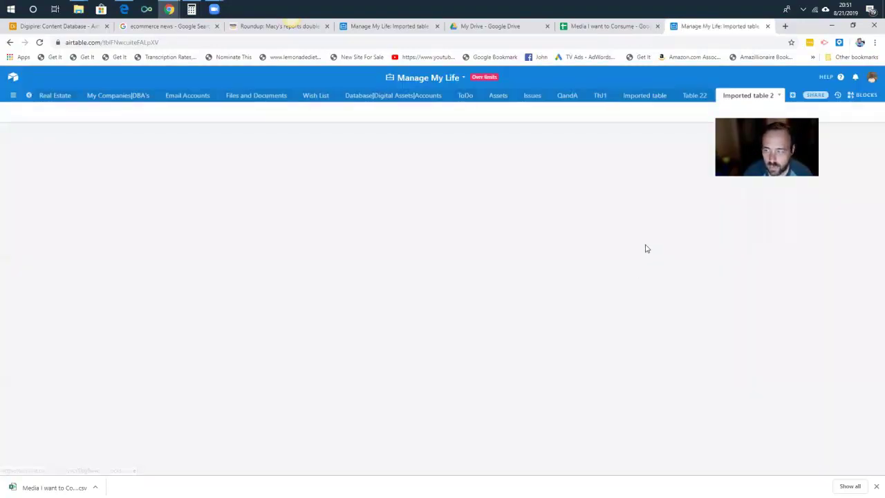
pyautogui.scroll(-3, 869, 223)
pyautogui.scroll(-15, 863, 432)
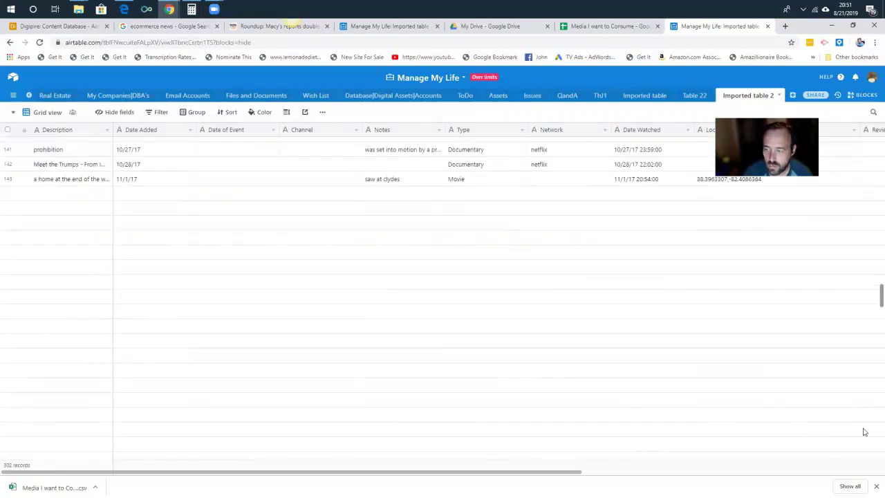
pyautogui.scroll(-10, 863, 432)
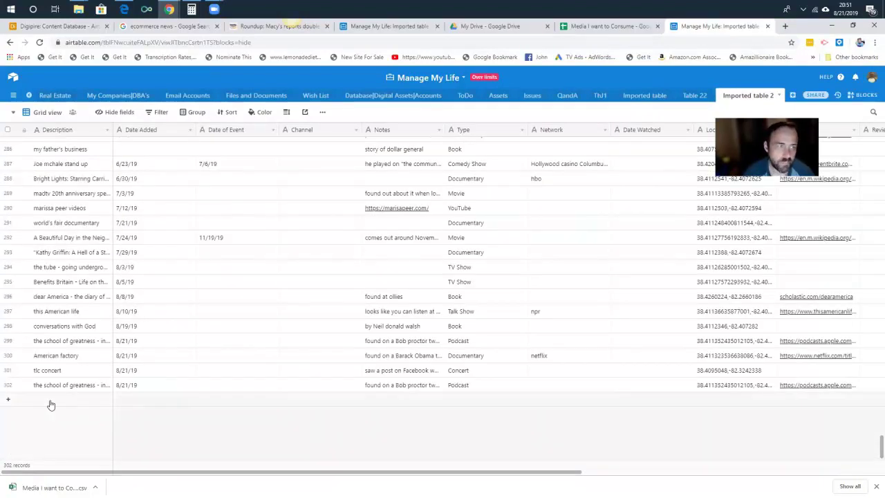
# - Narrow the Date Added and Date of Event columns in the grid view of Imported table 2
pyautogui.moveTo(191, 129); pyautogui.dragTo(158, 130)
pyautogui.moveTo(245, 129); pyautogui.dragTo(231, 129)
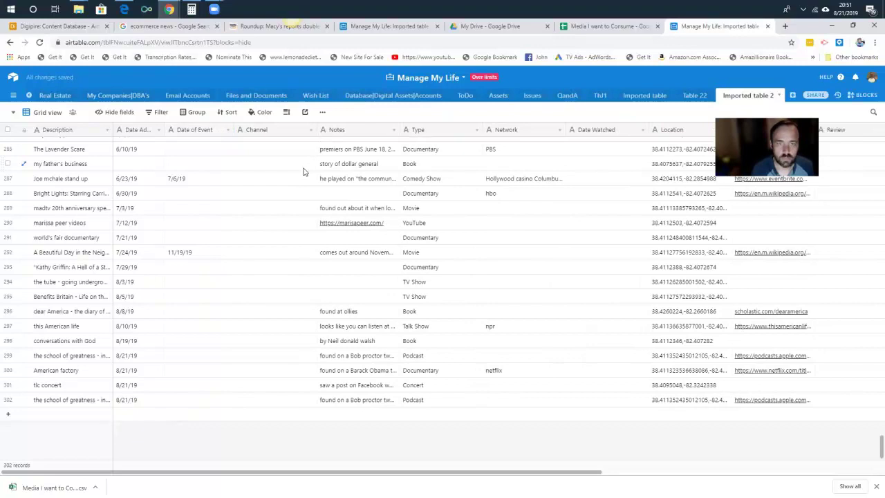
# - Switch to Microsoft Edge
pyautogui.click(124, 9)
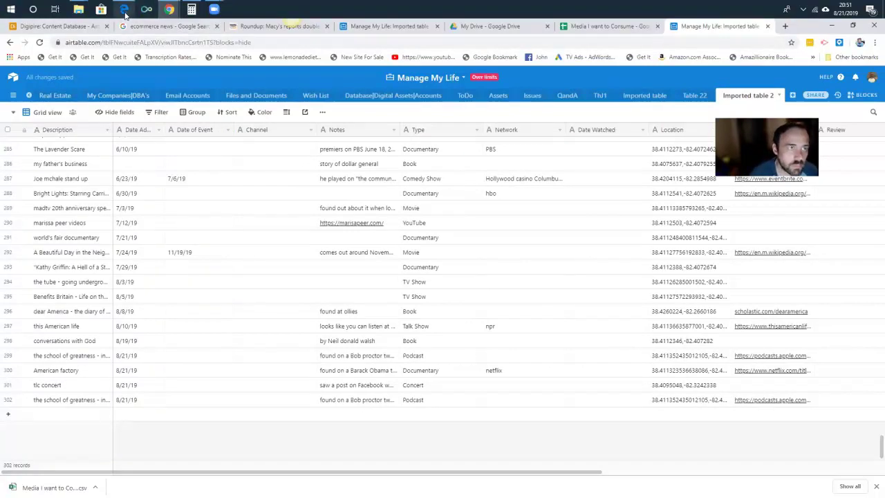